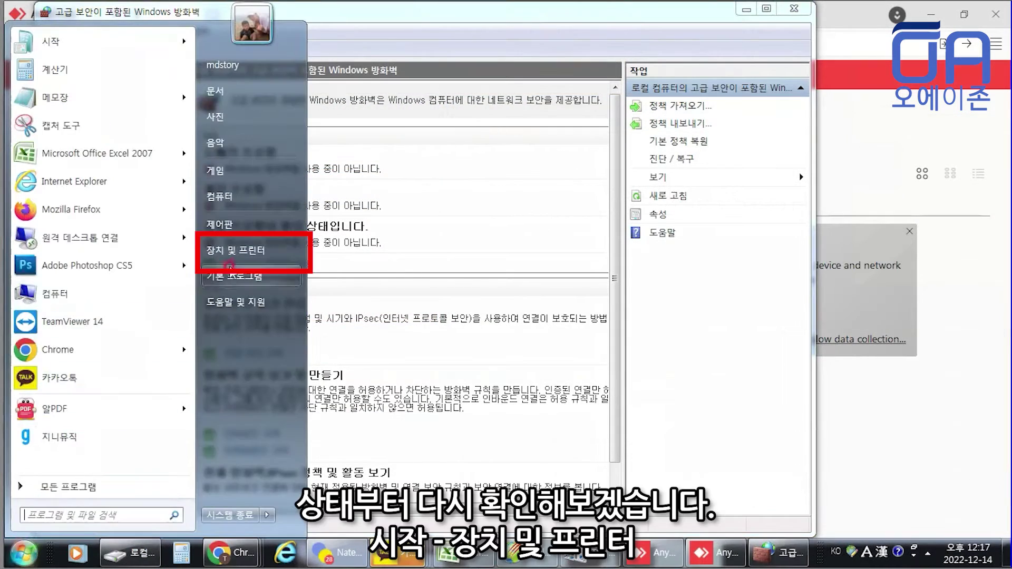
# - Open the printing preferences of the Canon E610 series Printer from Devices and Printers
pyautogui.click(248, 252)
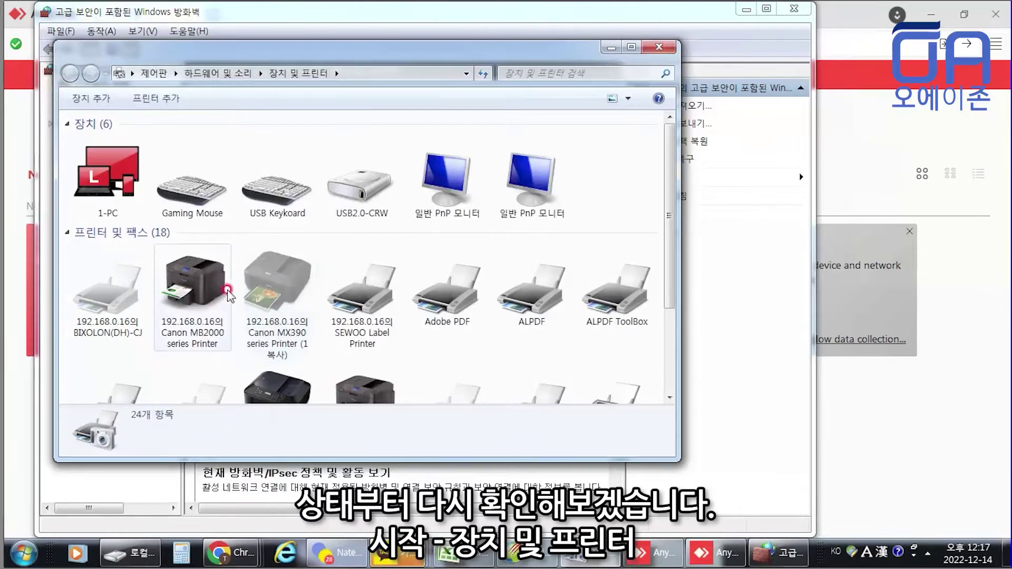
pyautogui.scroll(-3, 421, 338)
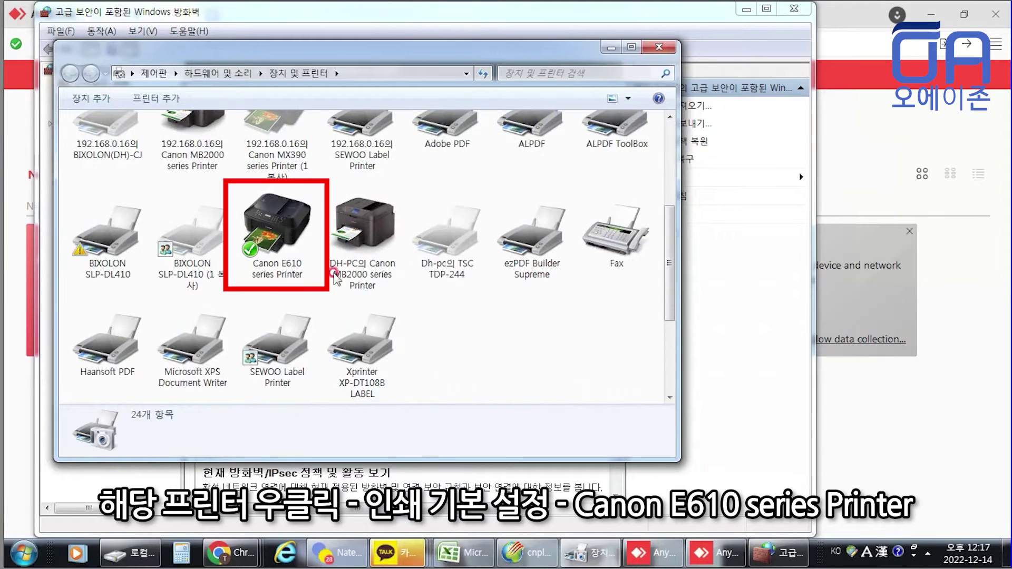
pyautogui.rightClick(288, 245)
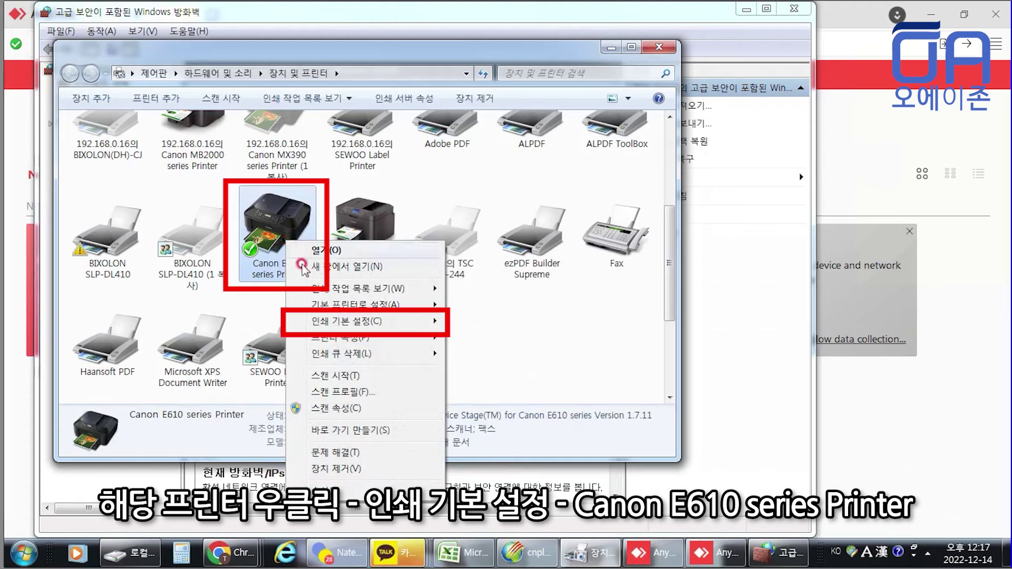
pyautogui.moveTo(337, 321)
pyautogui.click(507, 335)
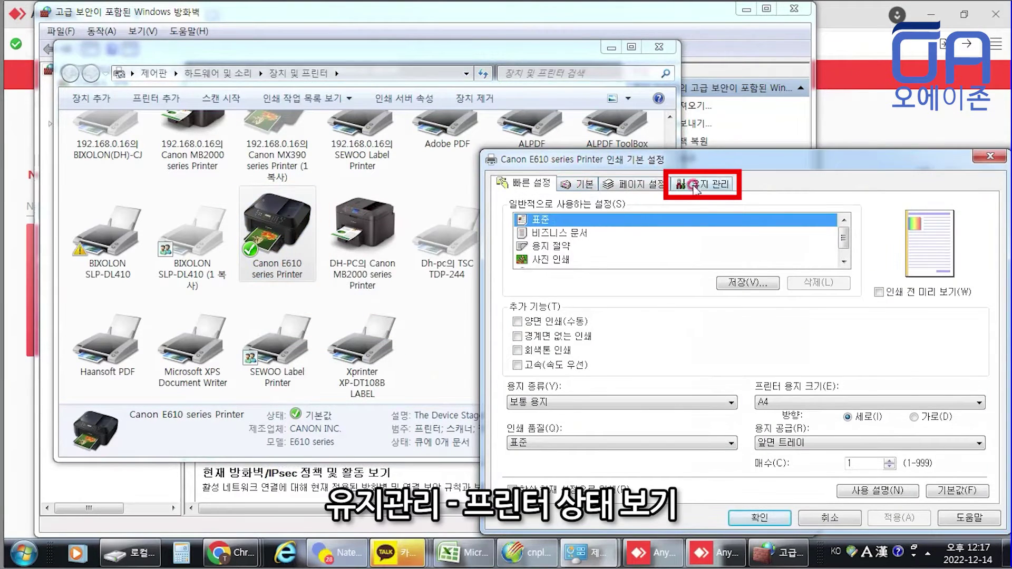
# - View the Canon E610's printer status from its maintenance options and close the status and preferences windows
pyautogui.click(711, 186)
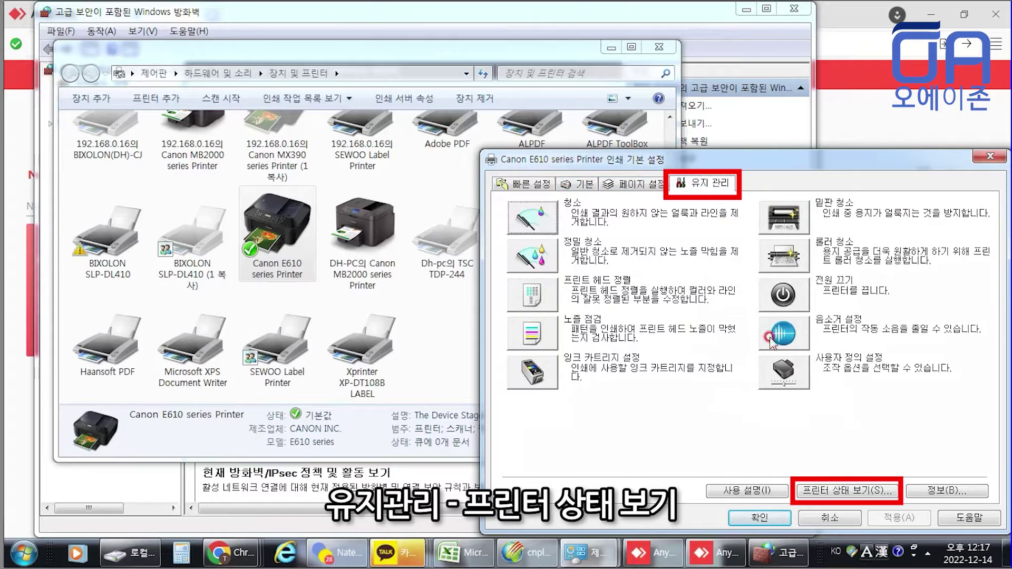
pyautogui.click(797, 492)
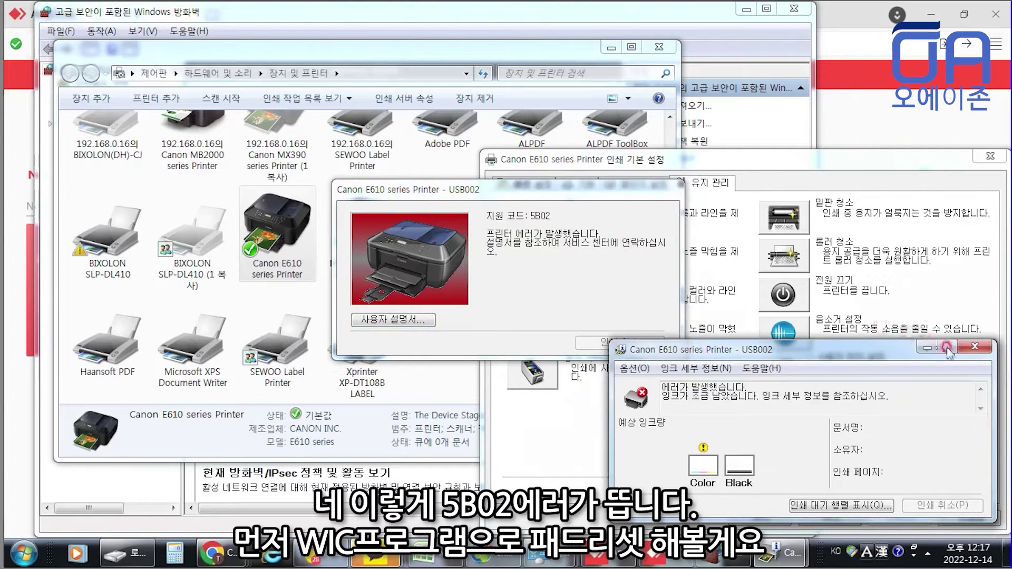
pyautogui.click(975, 346)
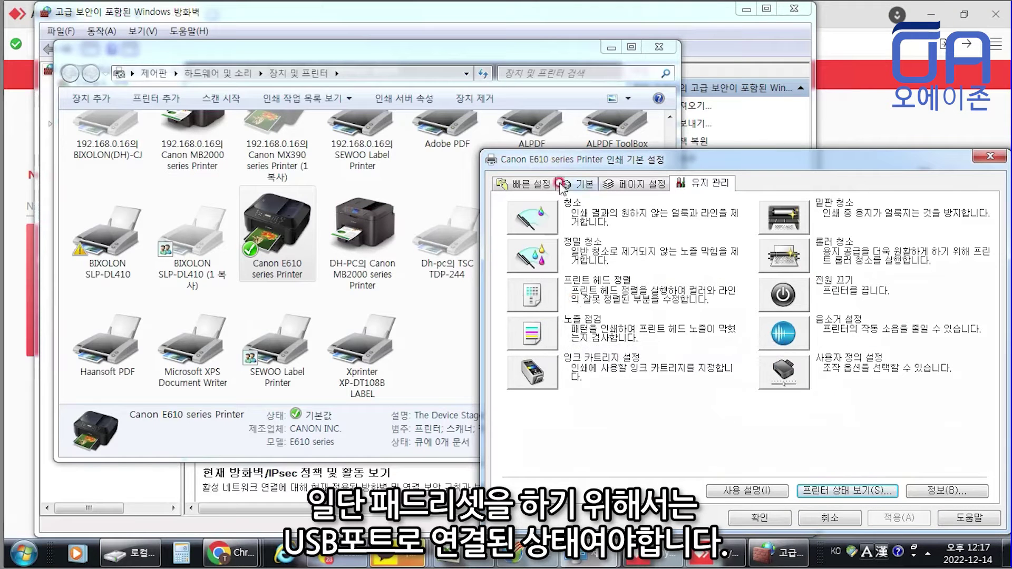
pyautogui.click(527, 184)
pyautogui.click(990, 156)
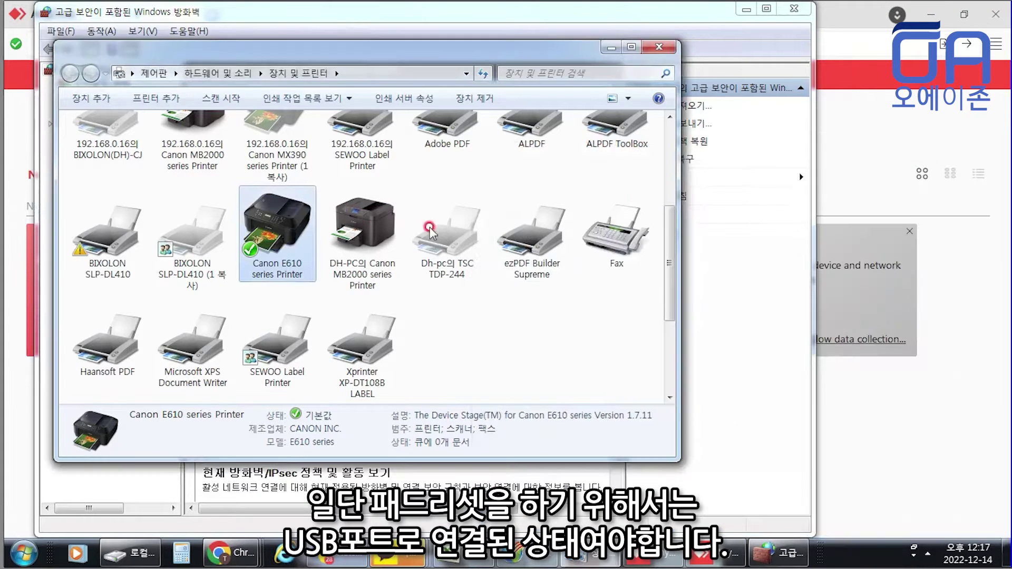
# - Open the Canon E610's printer properties to check its port connection
pyautogui.rightClick(277, 239)
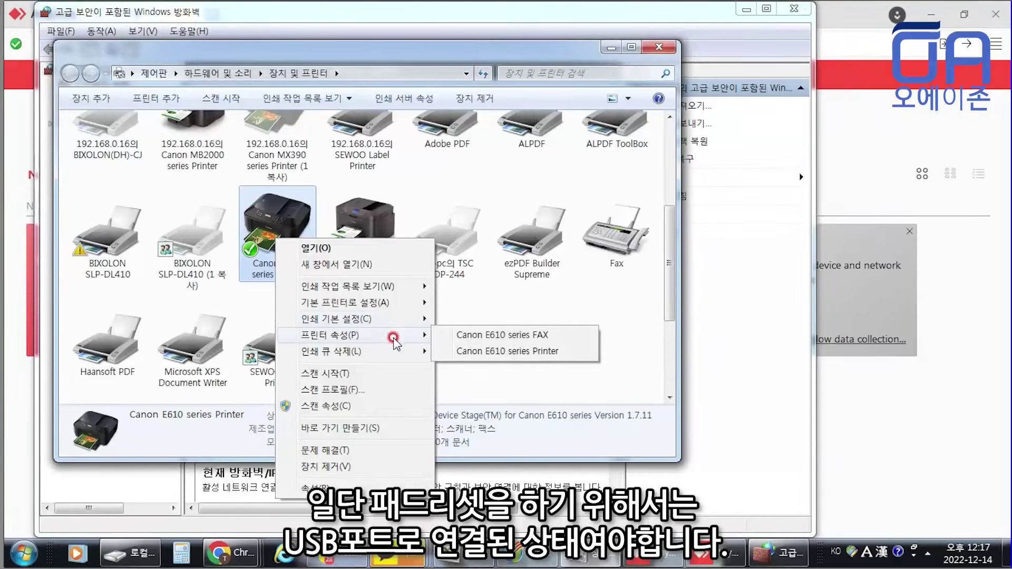
pyautogui.click(507, 336)
pyautogui.click(591, 188)
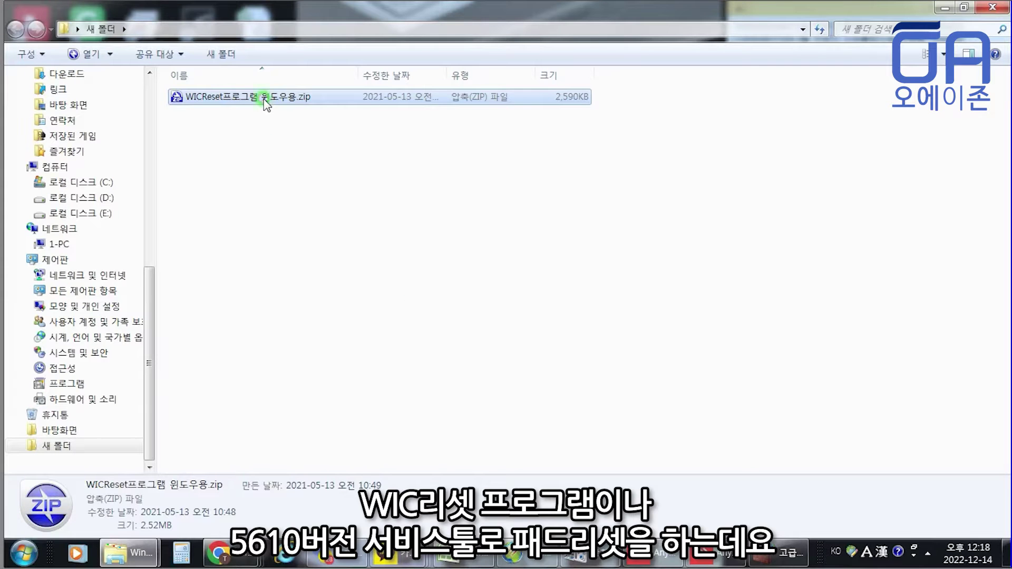
# - Extract WICReset프로그램 윈도우용.zip into the current folder and run wicreset.exe, allowing it to make changes
pyautogui.rightClick(265, 104)
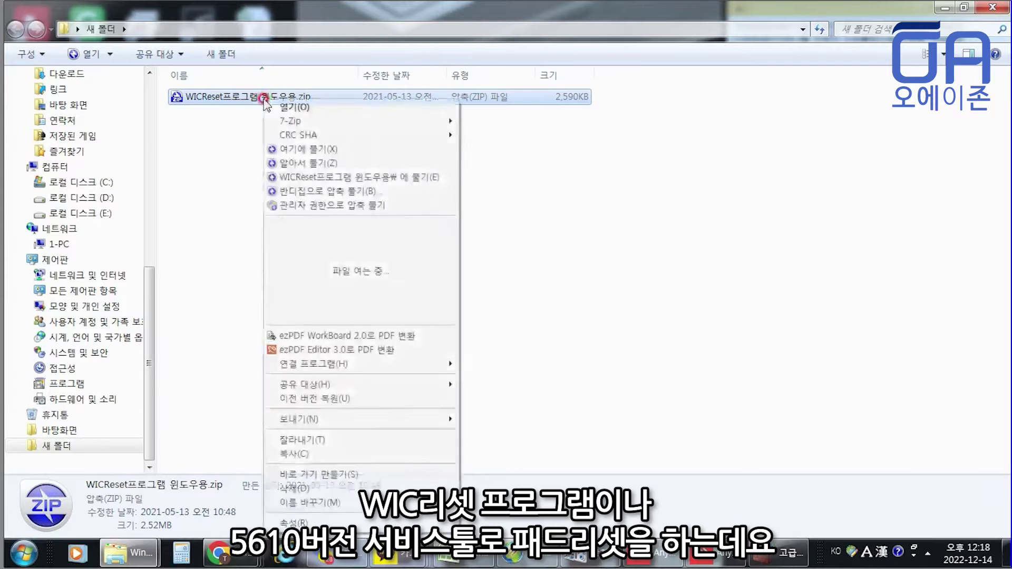
pyautogui.click(305, 150)
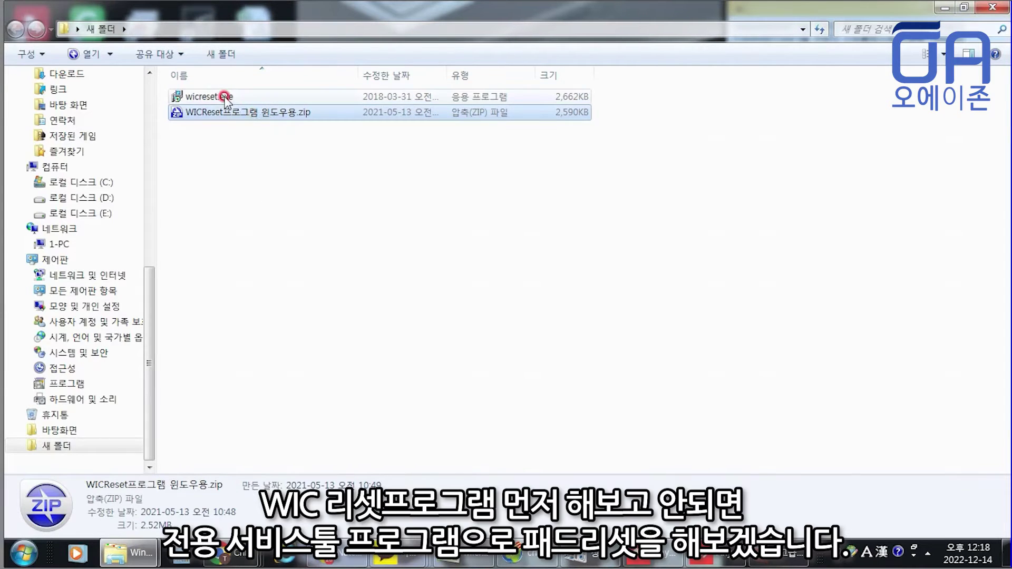
pyautogui.click(225, 98)
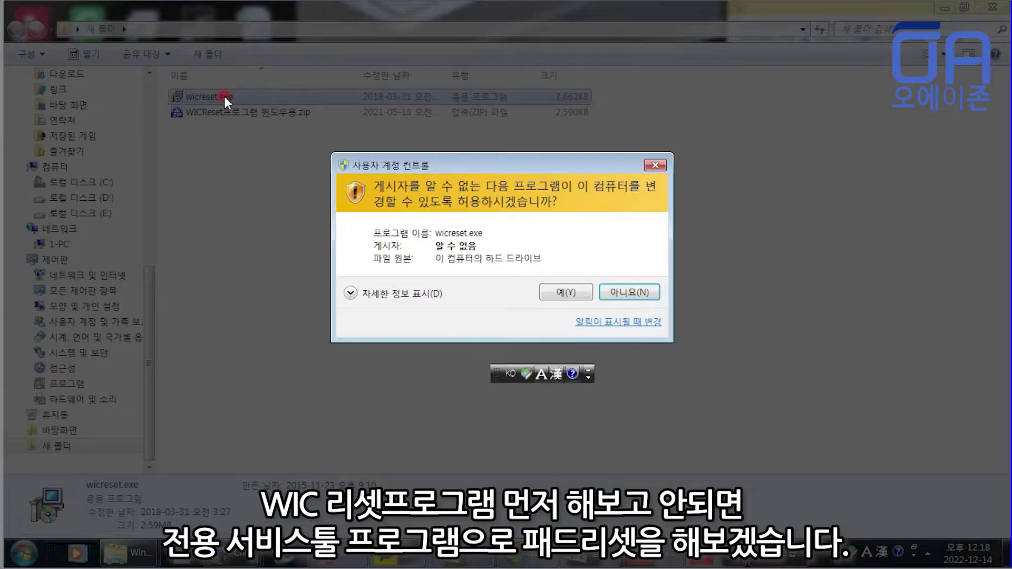
pyautogui.click(552, 293)
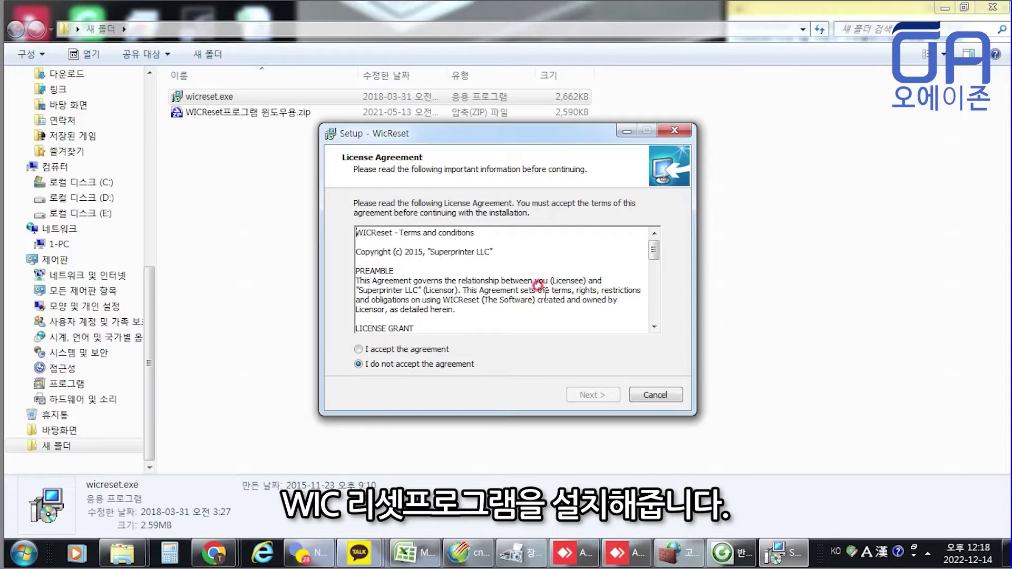
# - Install WicReset by accepting the licence agreement and default options, launch it on completion and allow setup.exe to run
pyautogui.click(381, 349)
pyautogui.click(592, 395)
pyautogui.click(591, 395)
pyautogui.click(590, 395)
pyautogui.click(589, 395)
pyautogui.click(589, 395)
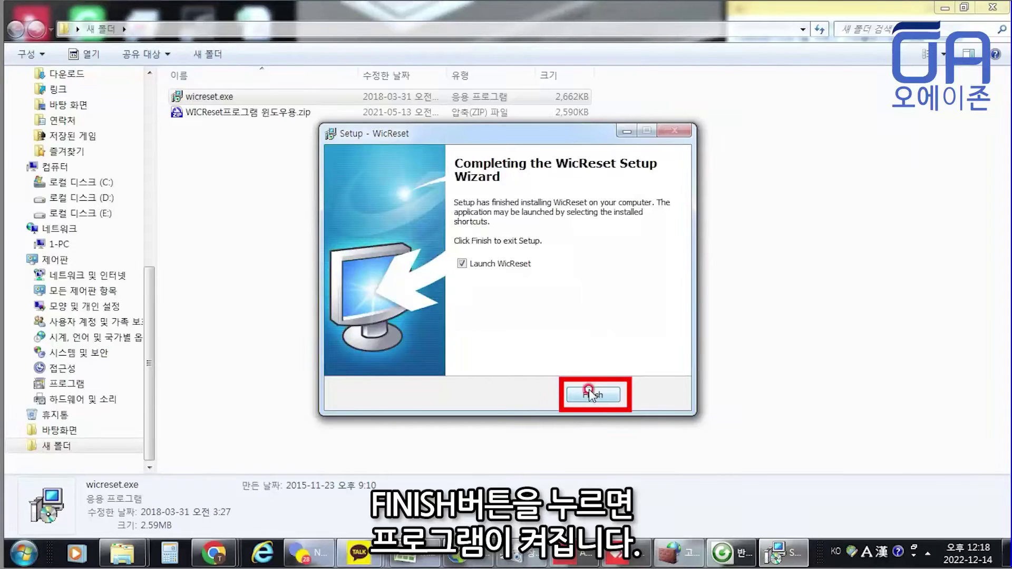
pyautogui.click(590, 394)
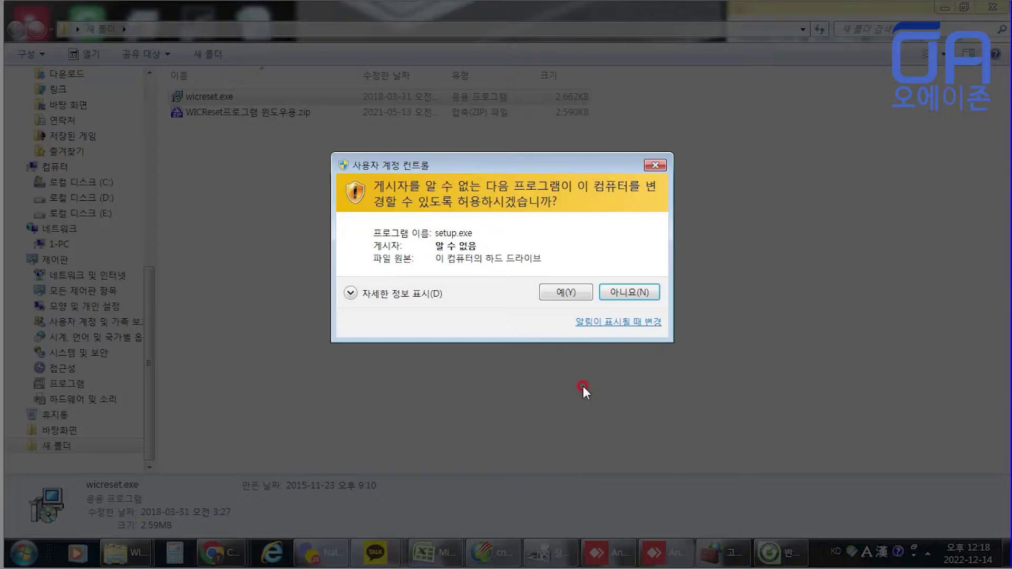
pyautogui.click(562, 291)
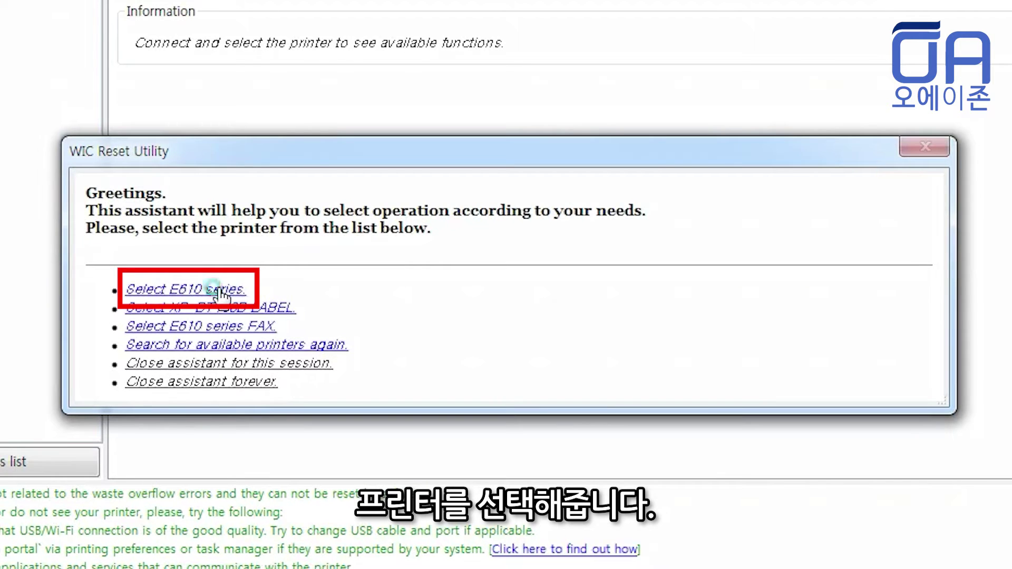
# - Select the Canon printer in WIC Reset Utility and try to clear its waste counters, agreeing to continue past the instructions
pyautogui.click(216, 288)
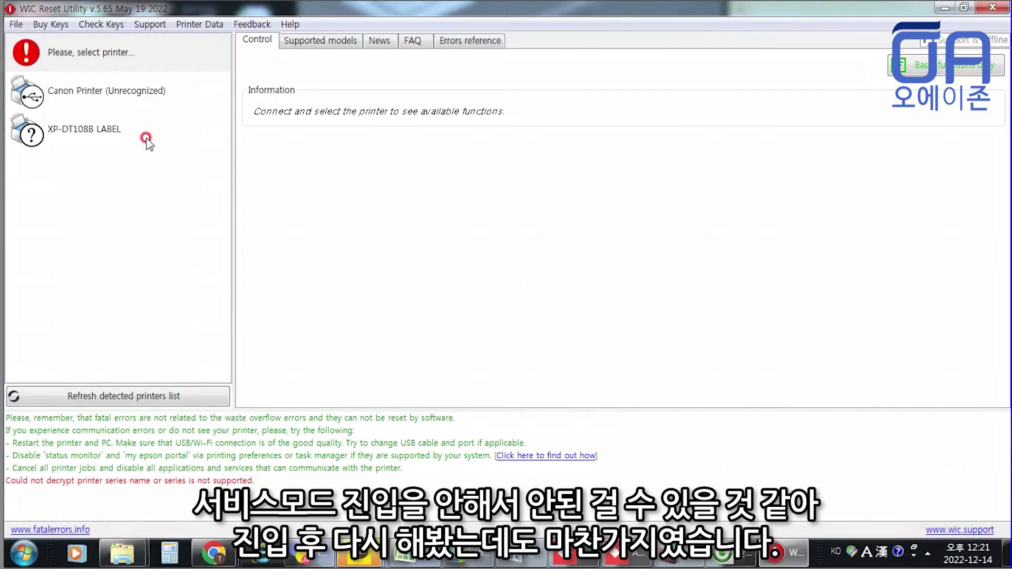
pyautogui.click(131, 100)
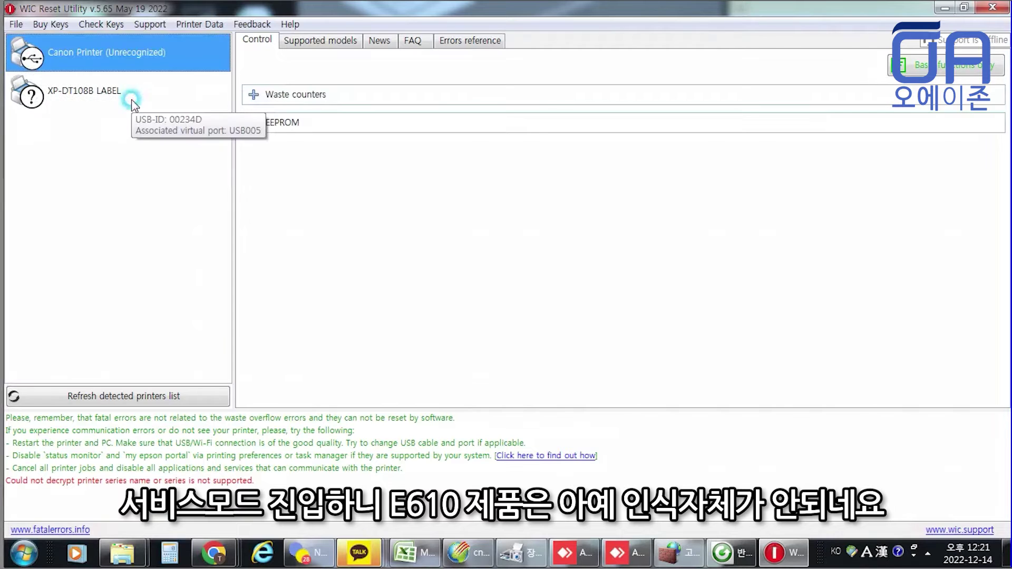
pyautogui.click(331, 95)
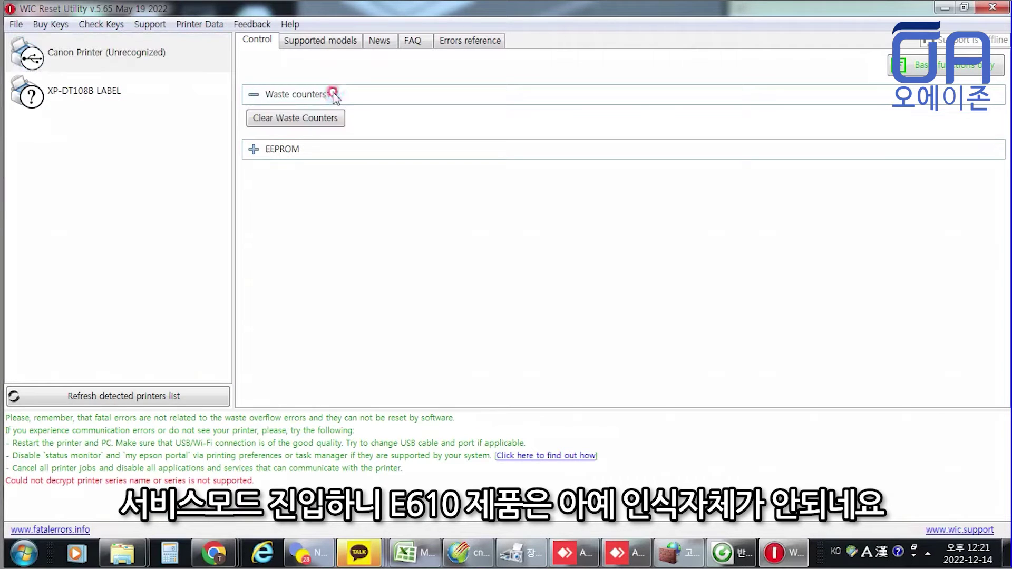
pyautogui.click(322, 119)
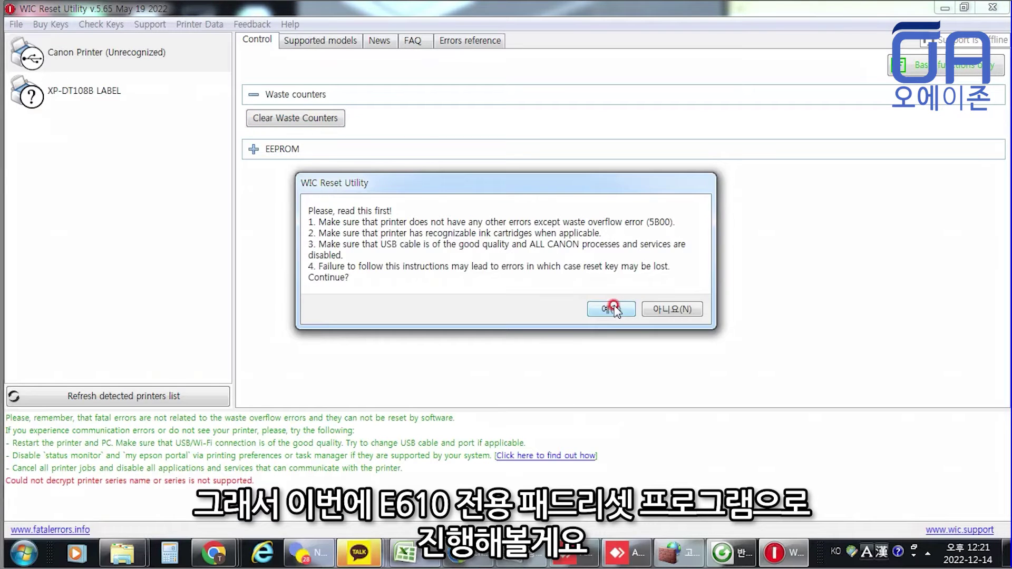
pyautogui.click(613, 309)
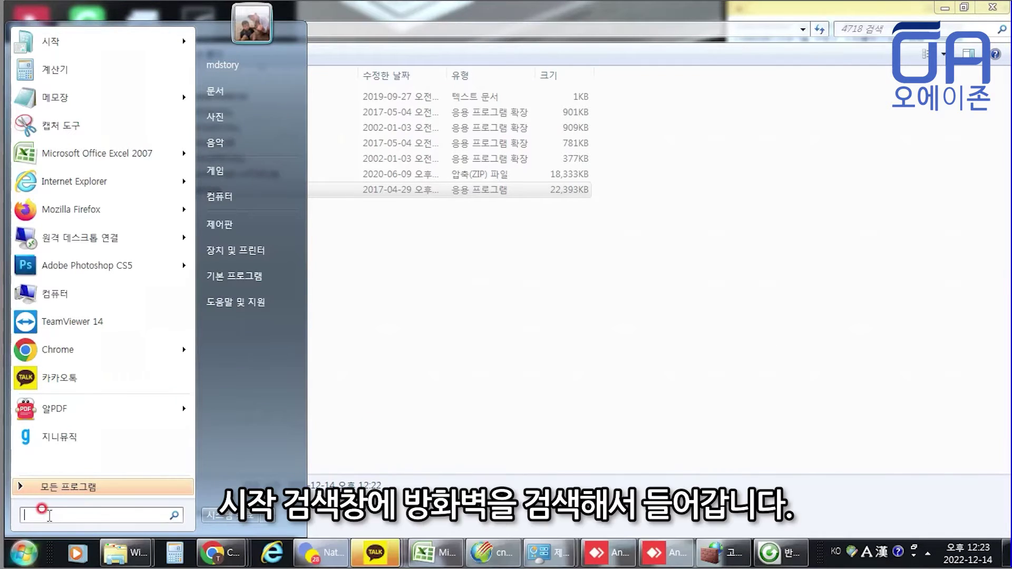
# - Search Windows for 방화벽 and open the setting for turning Windows Firewall on or off
pyautogui.write('방화벽')
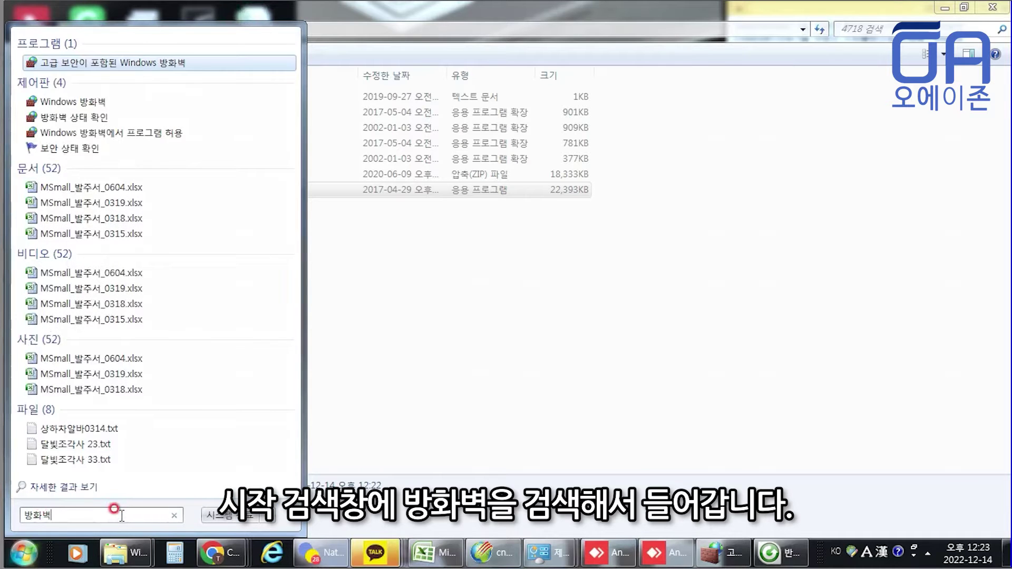
pyautogui.click(91, 103)
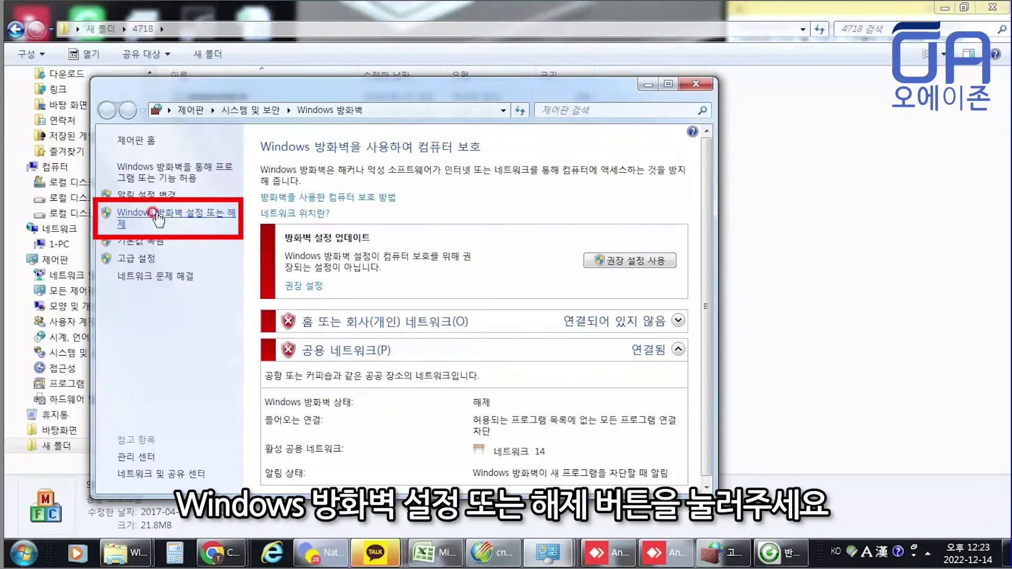
pyautogui.click(154, 216)
pyautogui.click(246, 260)
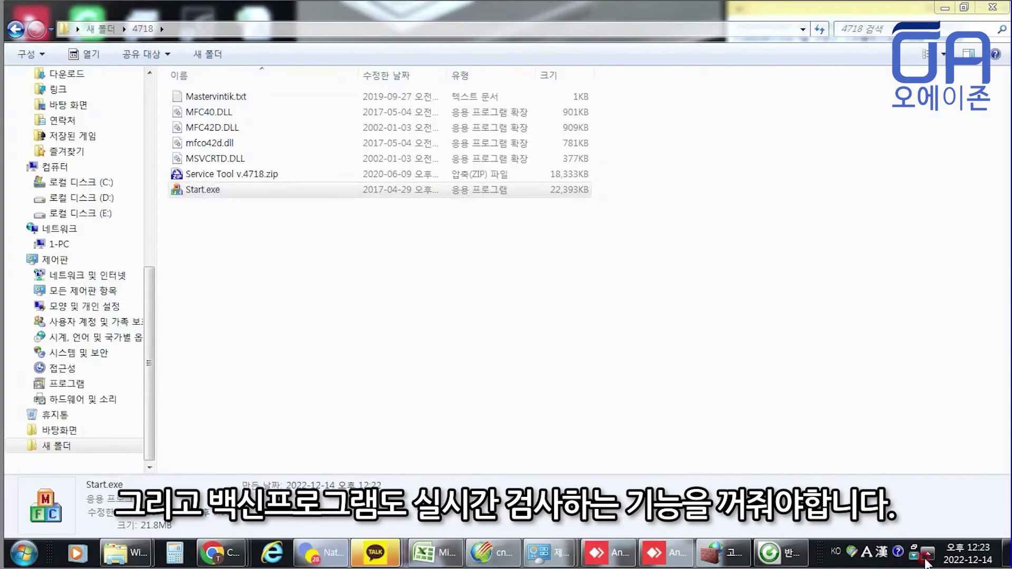
# - Search Windows for 프로그램 and open the Programs and Features list of installed software
pyautogui.click(927, 553)
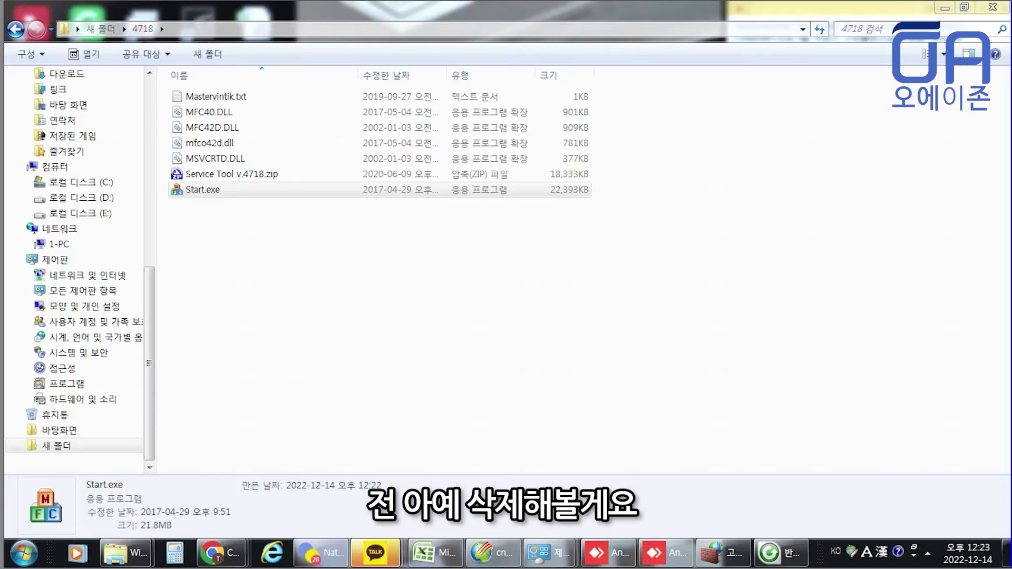
pyautogui.click(27, 552)
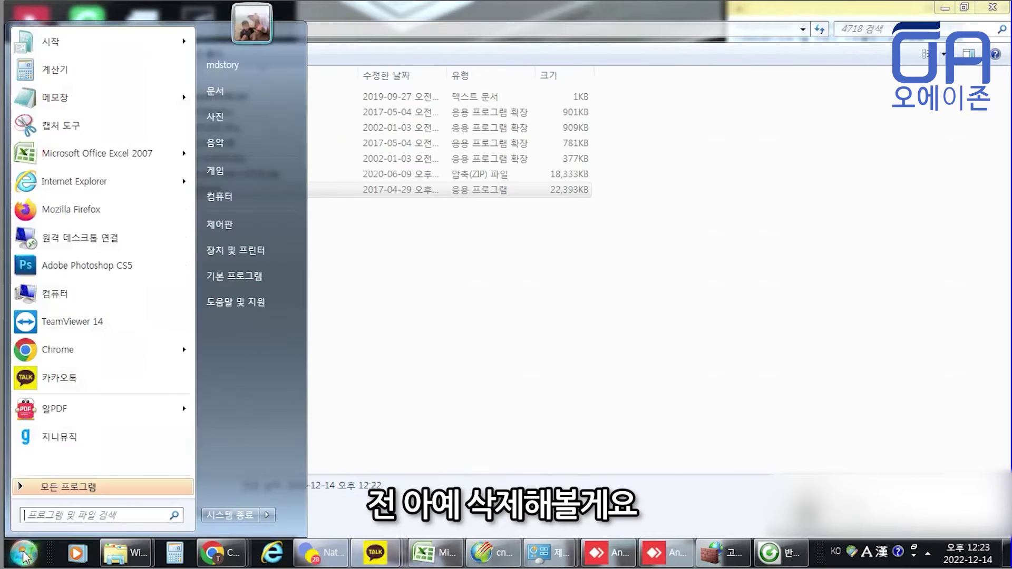
pyautogui.click(54, 514)
pyautogui.write('프로그램')
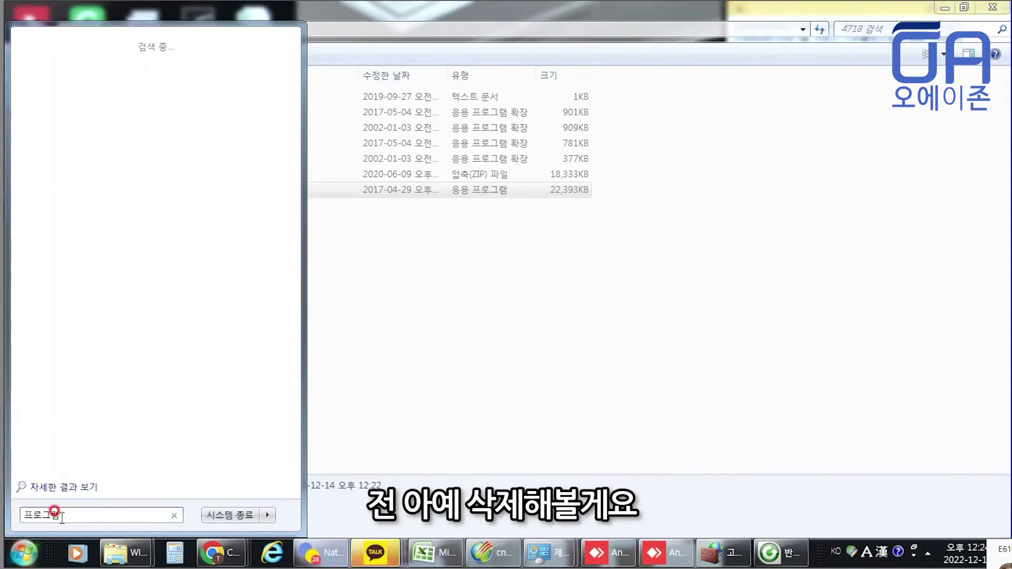
pyautogui.press('Return')
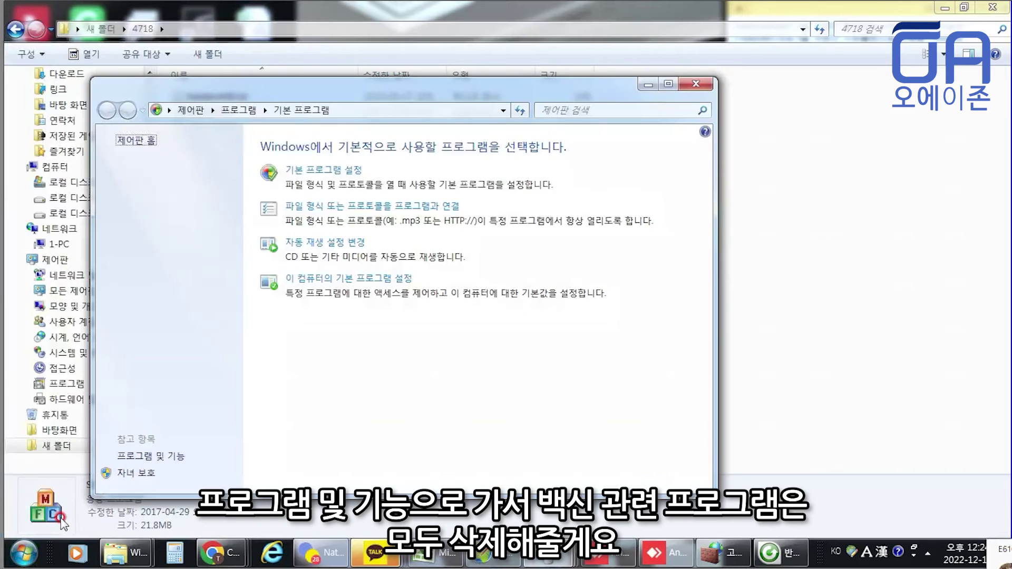
pyautogui.click(151, 456)
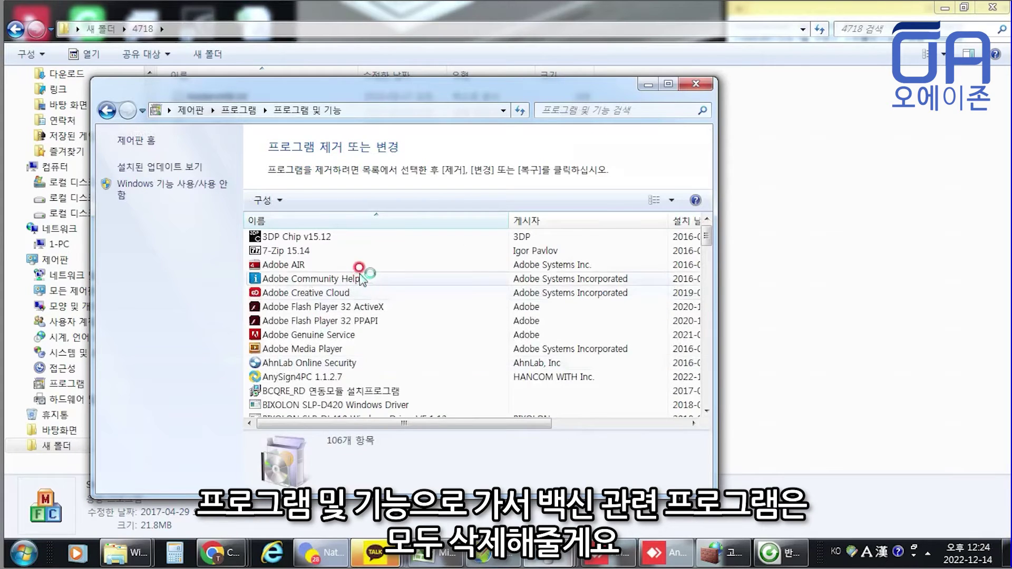
# - Uninstall AhnLab V3 Internet Security 9.0 without deleting the data reusable for reinstallation
pyautogui.scroll(-5, 490, 324)
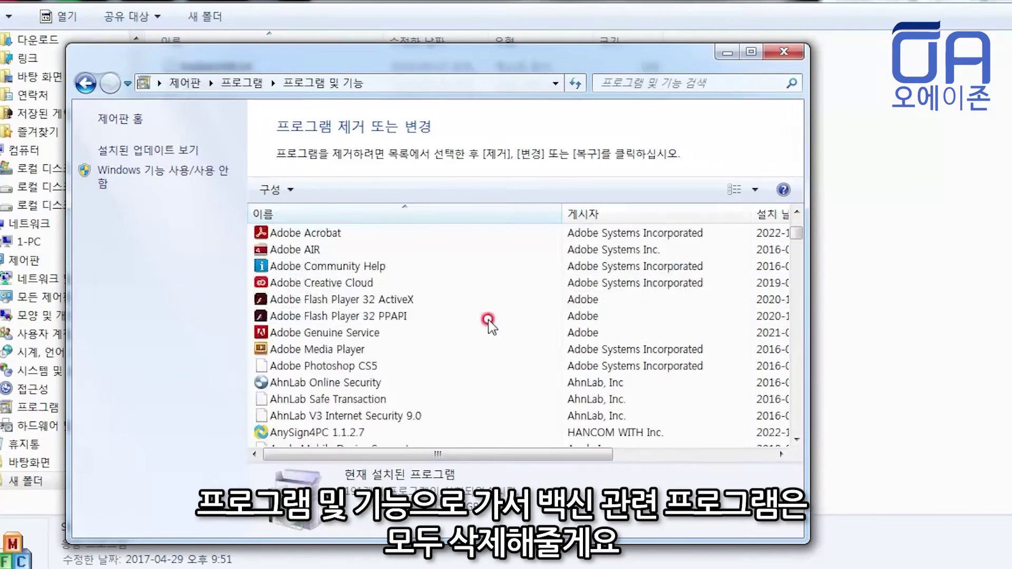
pyautogui.scroll(1, 488, 323)
pyautogui.click(424, 317)
pyautogui.rightClick(424, 318)
pyautogui.click(454, 328)
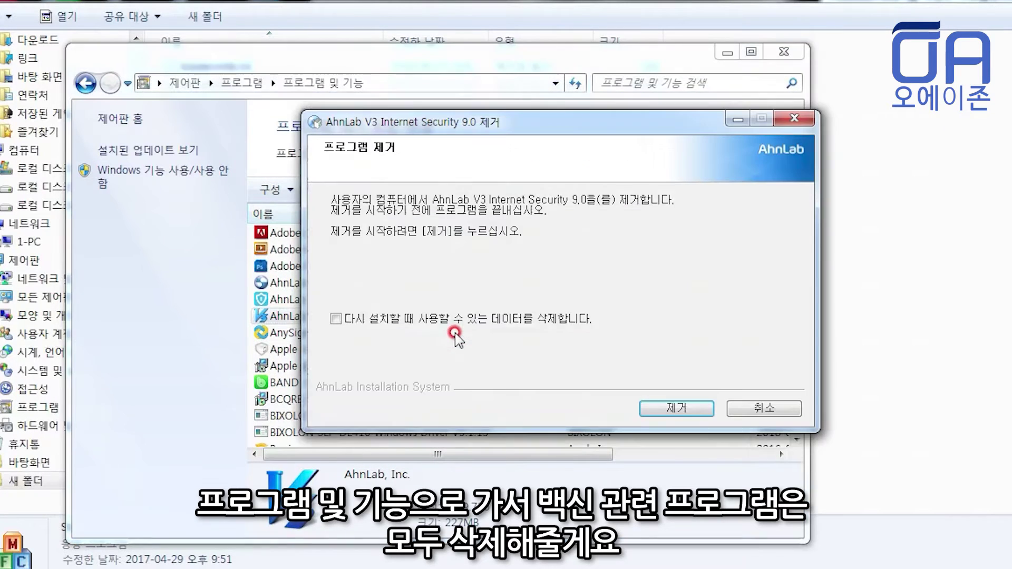
pyautogui.click(664, 407)
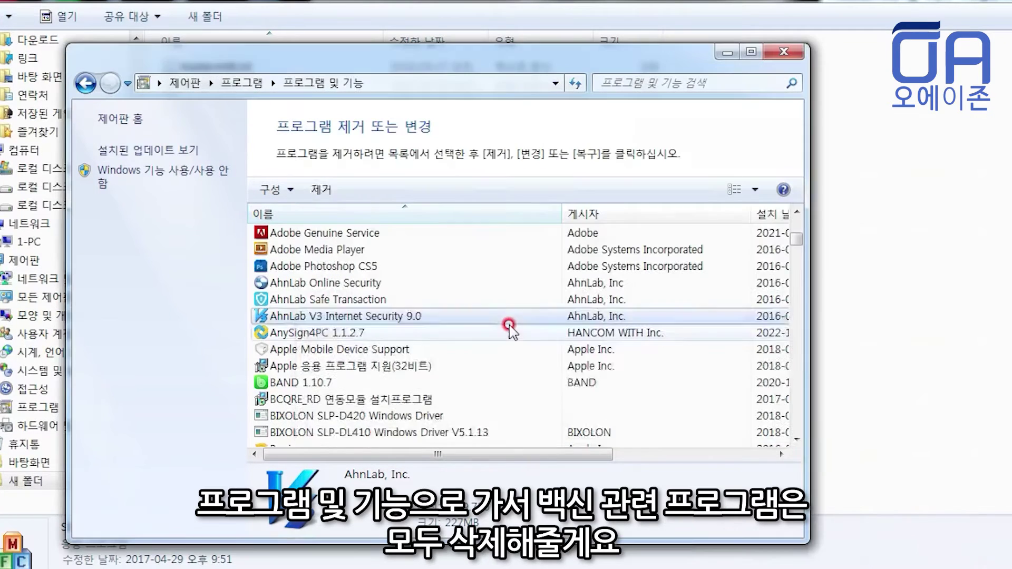
# - Uninstall AhnLab Safe Transaction, entering the verification code for the removal
pyautogui.rightClick(334, 301)
pyautogui.click(354, 307)
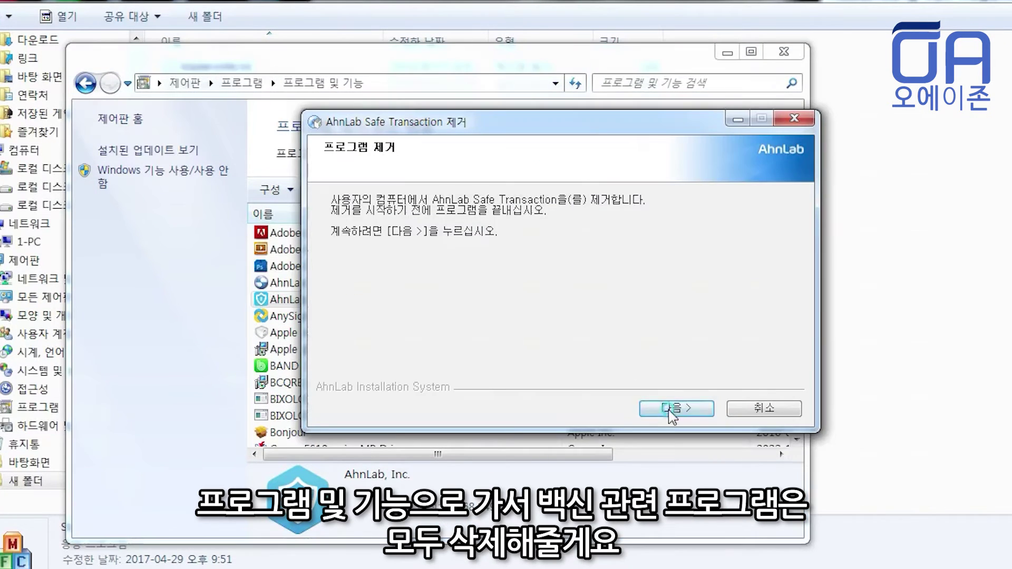
pyautogui.click(677, 408)
pyautogui.write('4001')
pyautogui.click(676, 409)
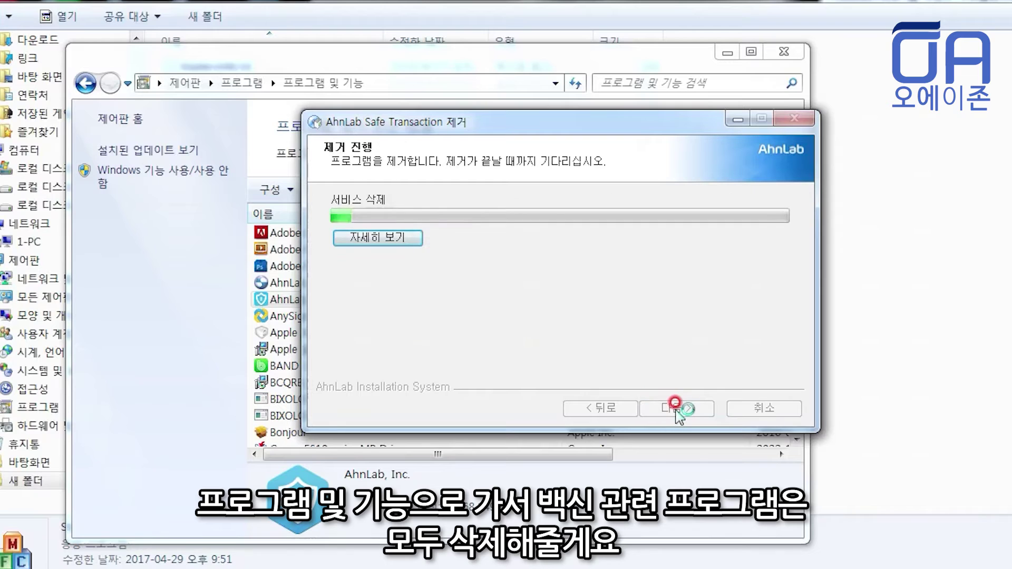
pyautogui.click(668, 338)
# - Uninstall AhnLab Online Security, confirming its removal and finishing the uninstaller
pyautogui.rightClick(425, 282)
pyautogui.click(481, 293)
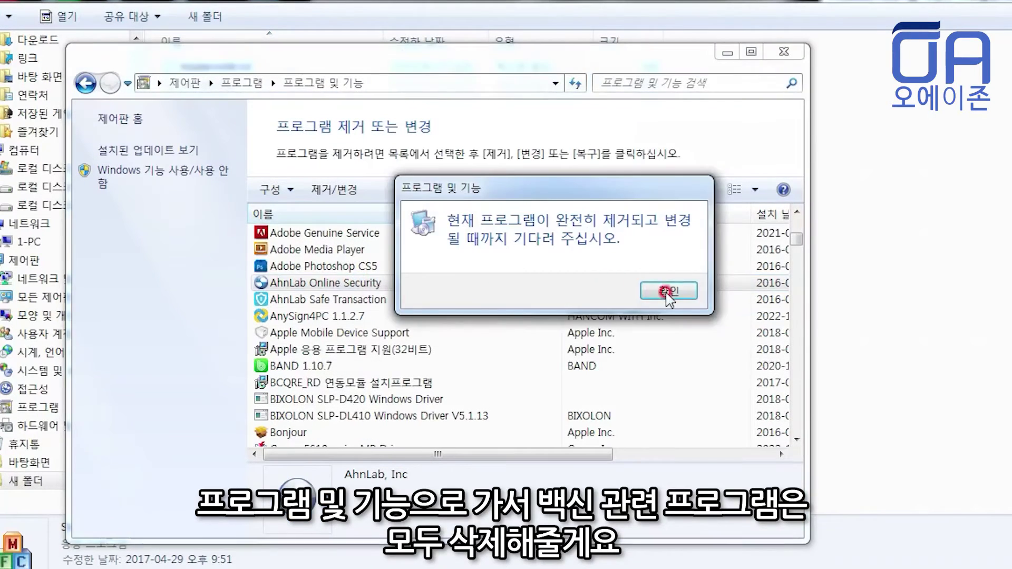
pyautogui.click(643, 290)
pyautogui.rightClick(506, 282)
pyautogui.click(532, 287)
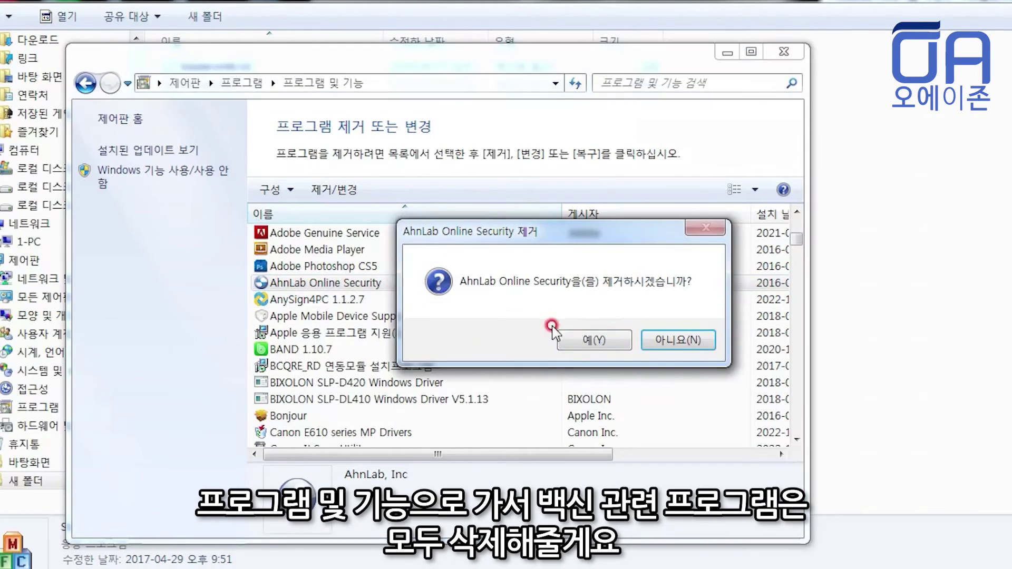
pyautogui.press('Return')
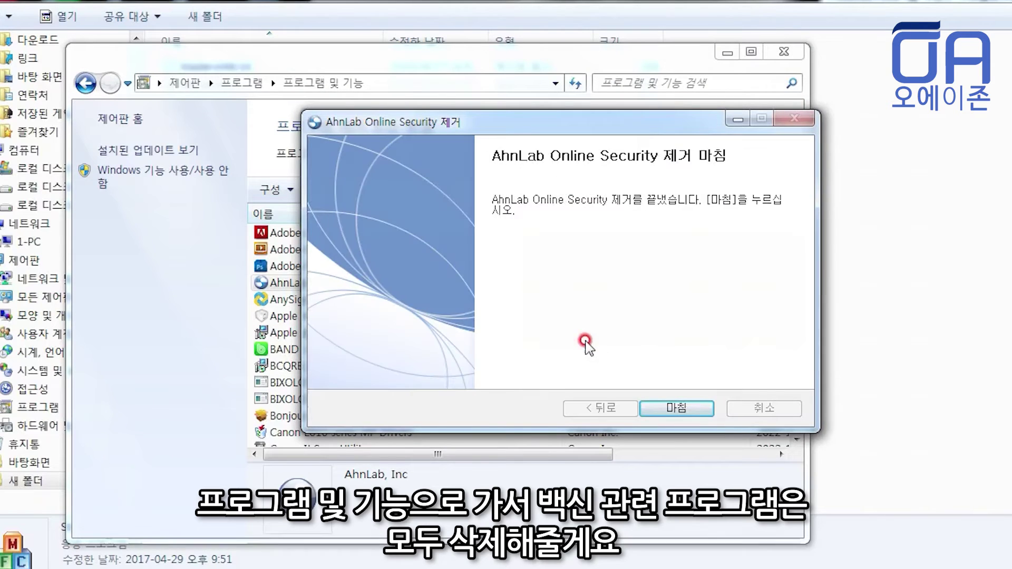
pyautogui.click(665, 410)
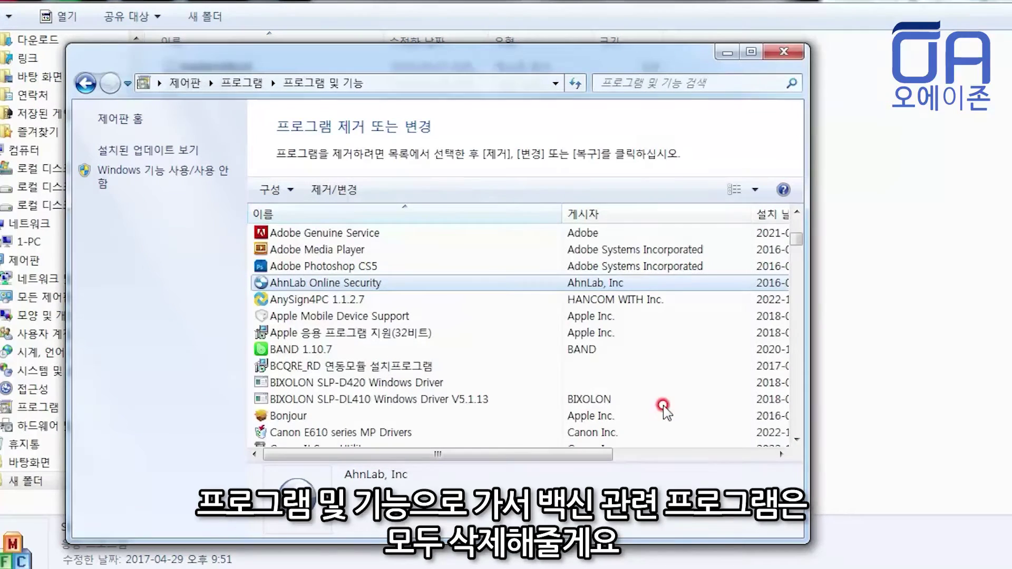
# - Look through the rest of the installed programs for other antivirus software and close Programs and Features
pyautogui.scroll(-3, 663, 409)
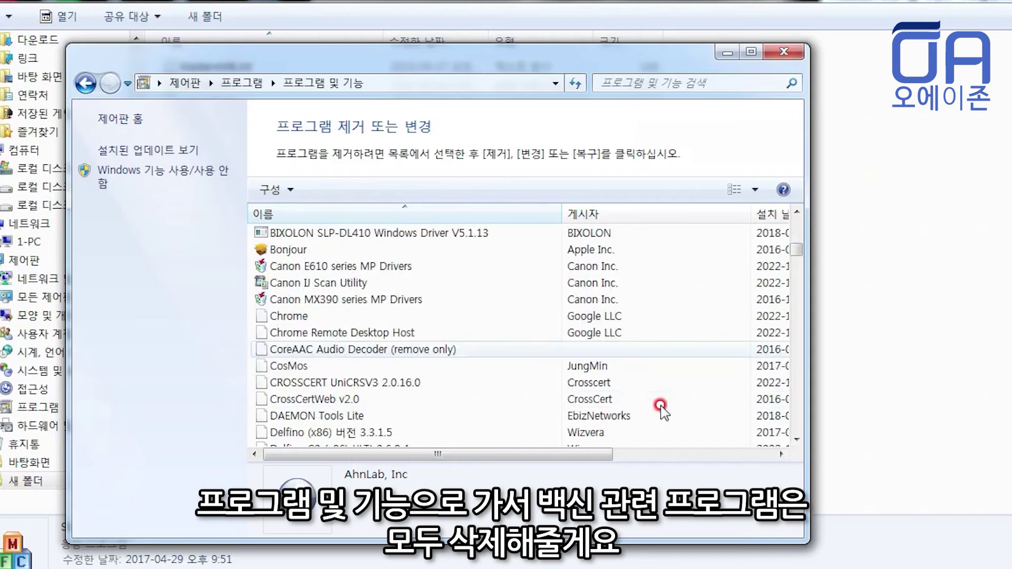
pyautogui.scroll(-8, 662, 408)
pyautogui.scroll(-20, 658, 405)
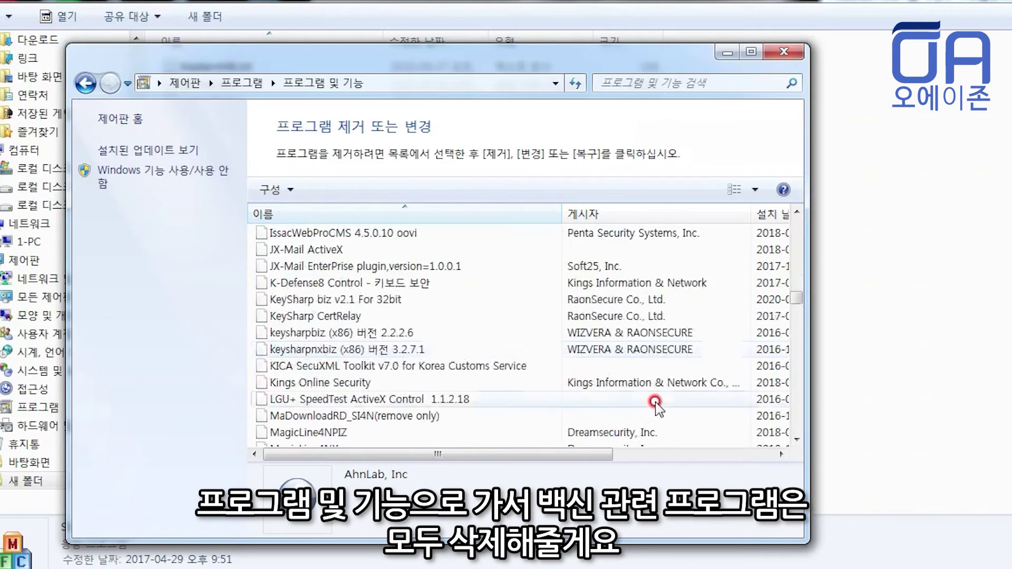
pyautogui.scroll(-20, 653, 403)
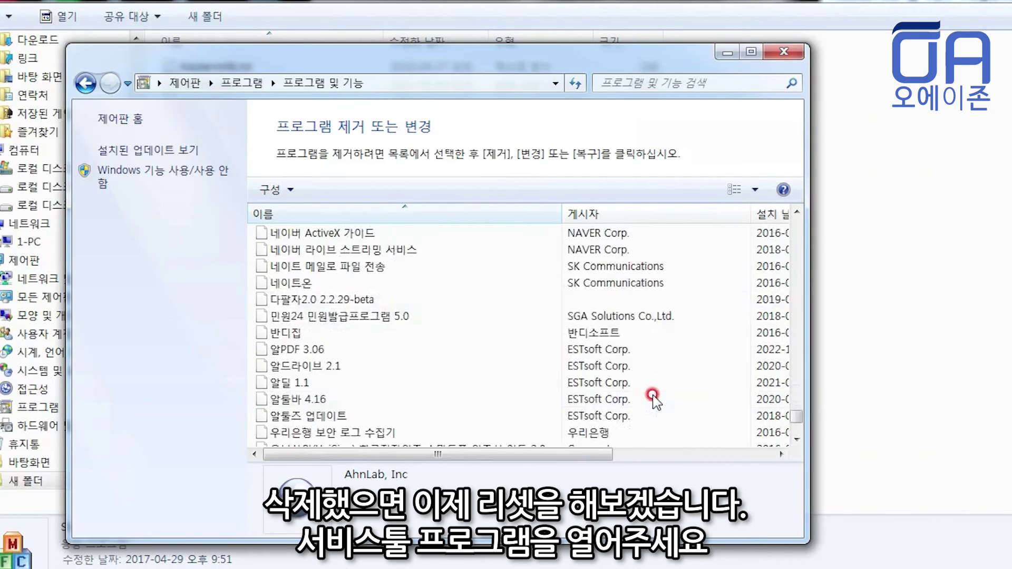
pyautogui.click(789, 53)
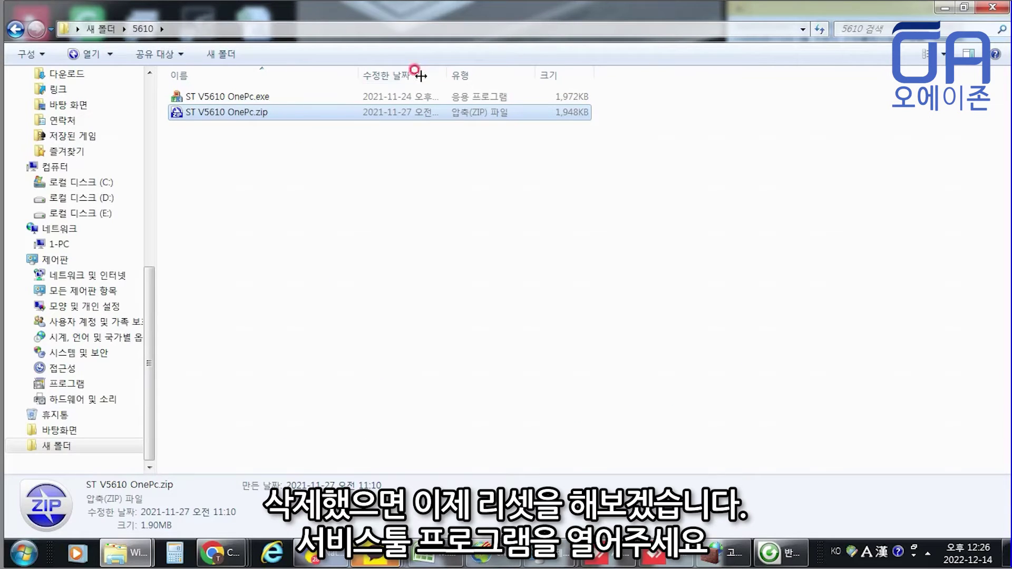
# - Run ST V5610 OnePc.exe and register Service Tool 5610 with the name st and the registration key
pyautogui.doubleClick(260, 97)
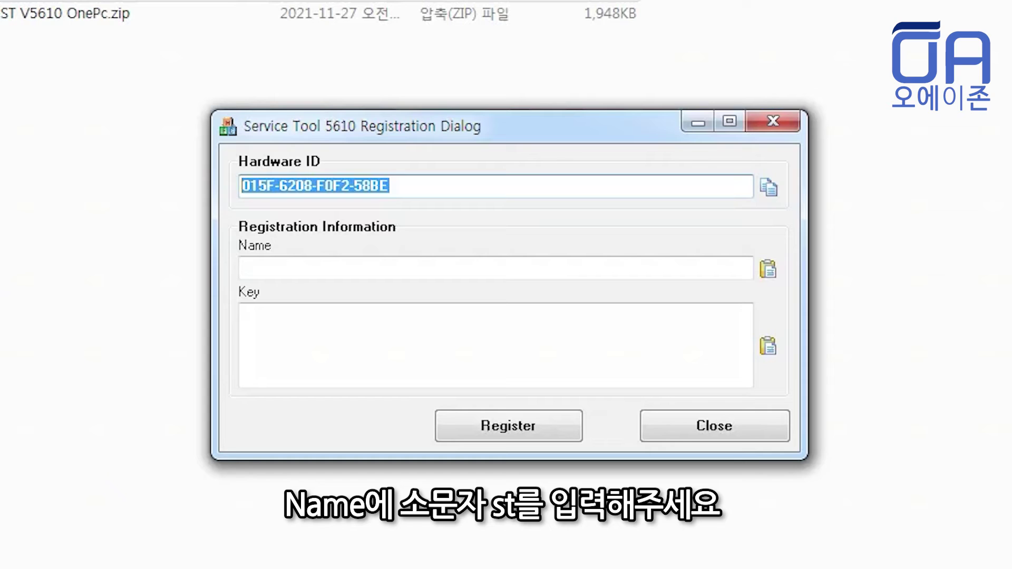
pyautogui.click(275, 266)
pyautogui.write('s')
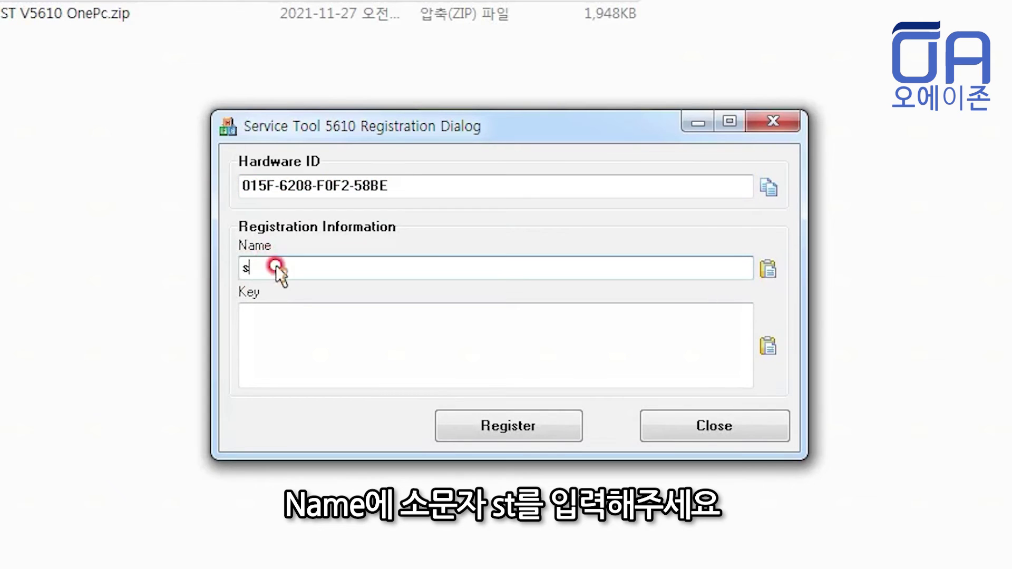
pyautogui.write('t')
pyautogui.click(285, 325)
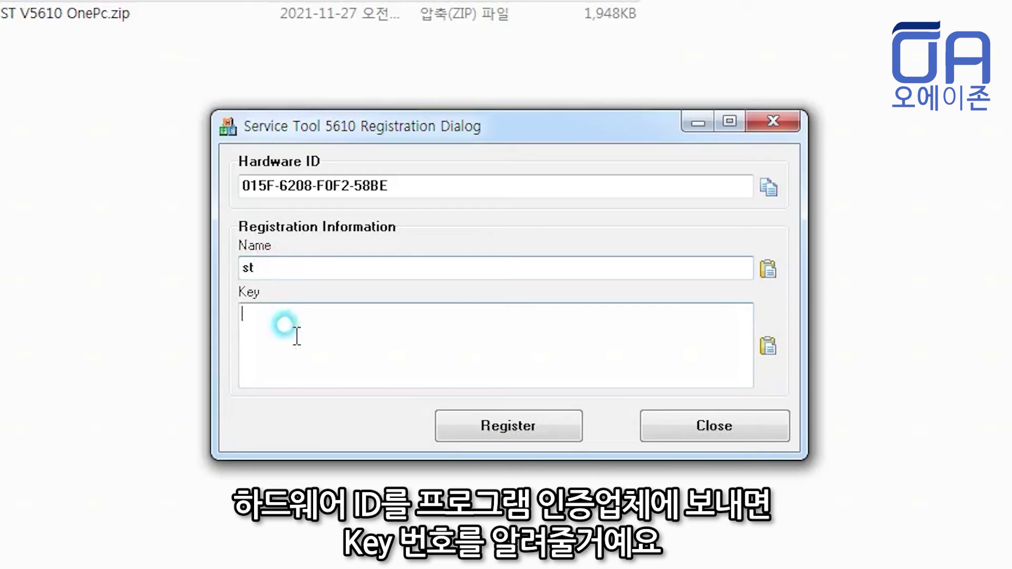
pyautogui.hotkey('ctrl', 'v')
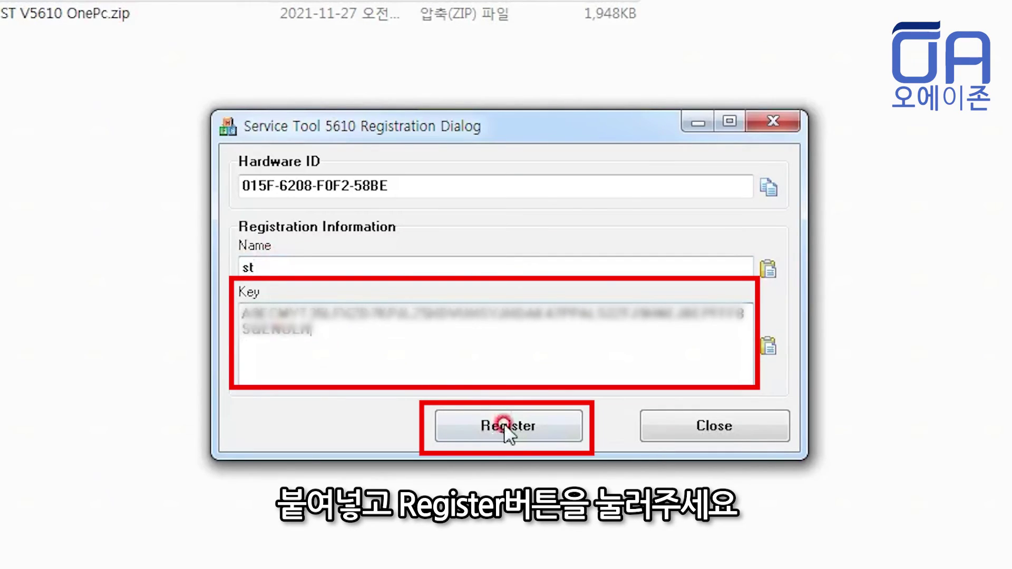
pyautogui.click(505, 426)
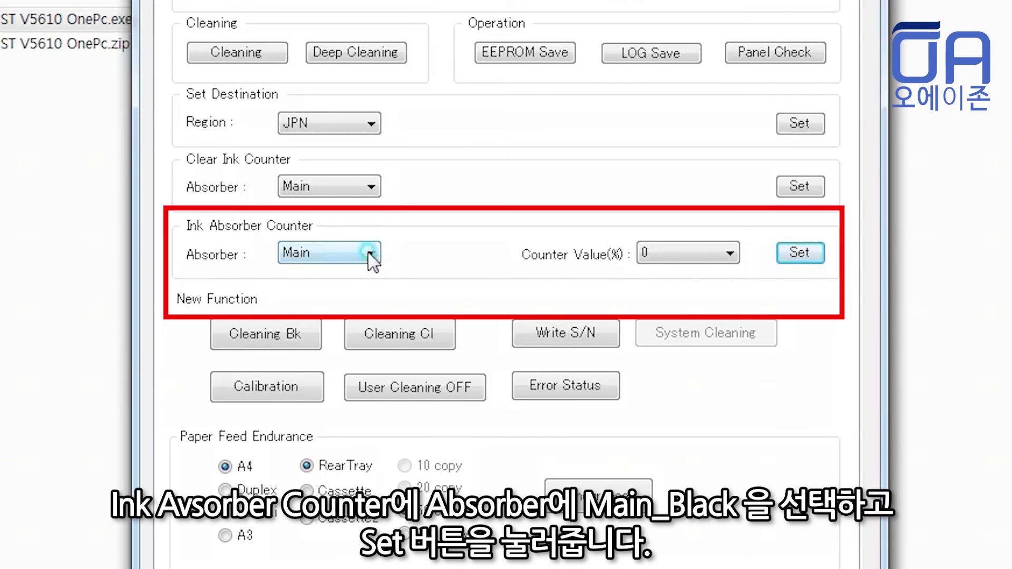
# - Set the Ink Absorber Counter for the Main_Black absorber to 0% and dismiss the completion message
pyautogui.click(368, 252)
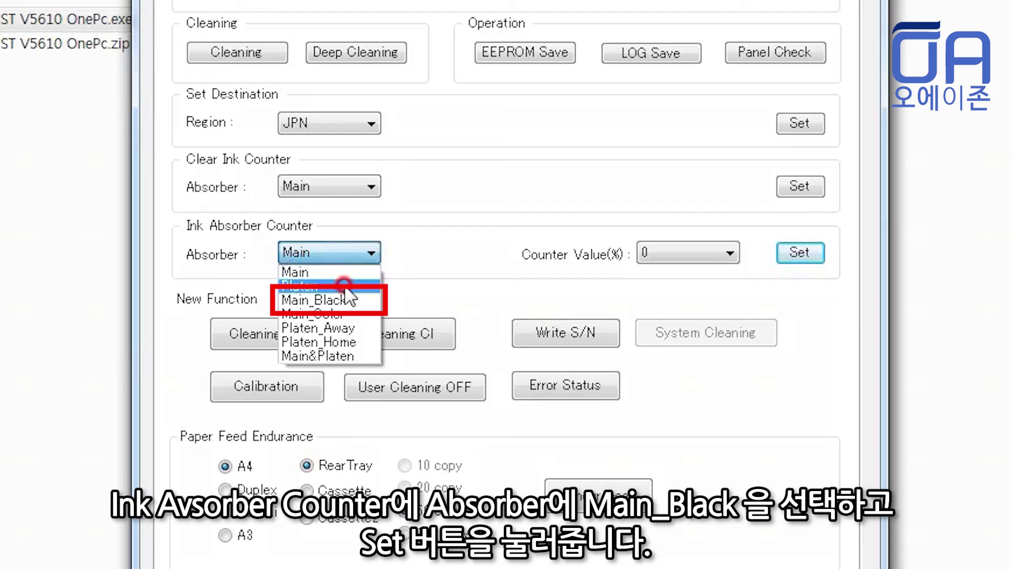
pyautogui.click(316, 300)
pyautogui.click(802, 254)
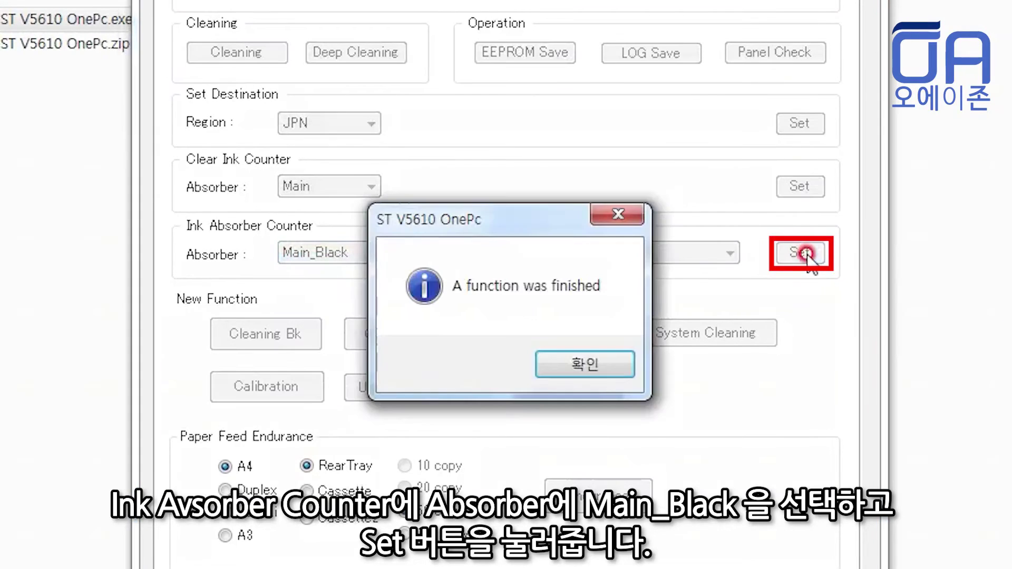
pyautogui.click(585, 364)
# - Set the Ink Absorber Counter for the Main_Color absorber to 0% and dismiss the completion message
pyautogui.click(346, 253)
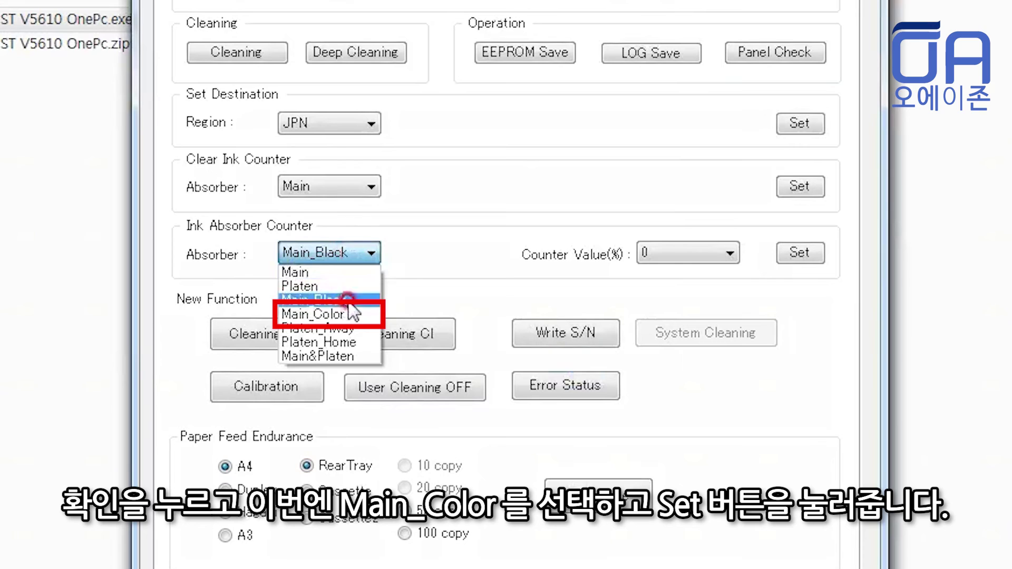
pyautogui.click(349, 314)
pyautogui.click(799, 255)
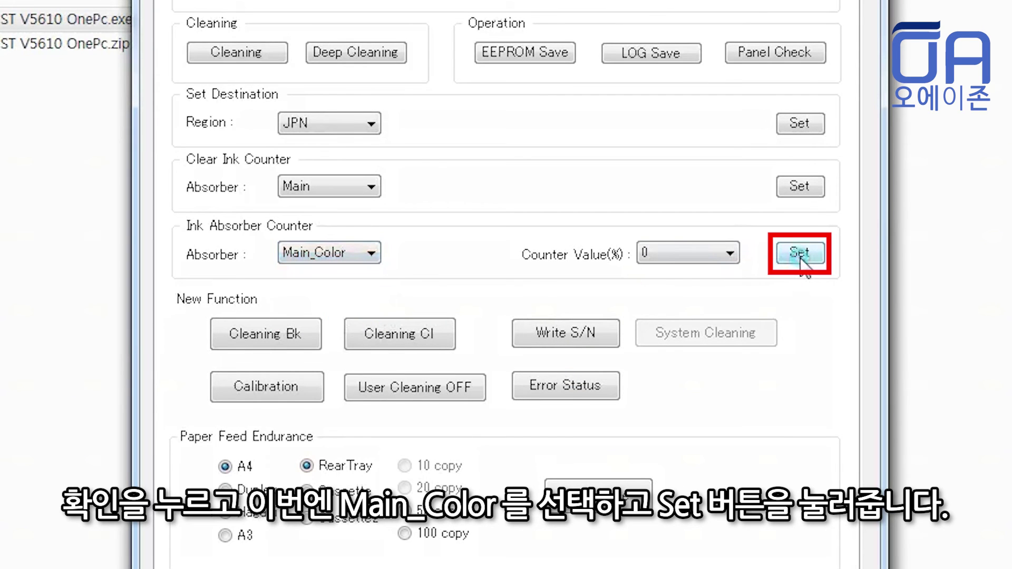
pyautogui.click(580, 368)
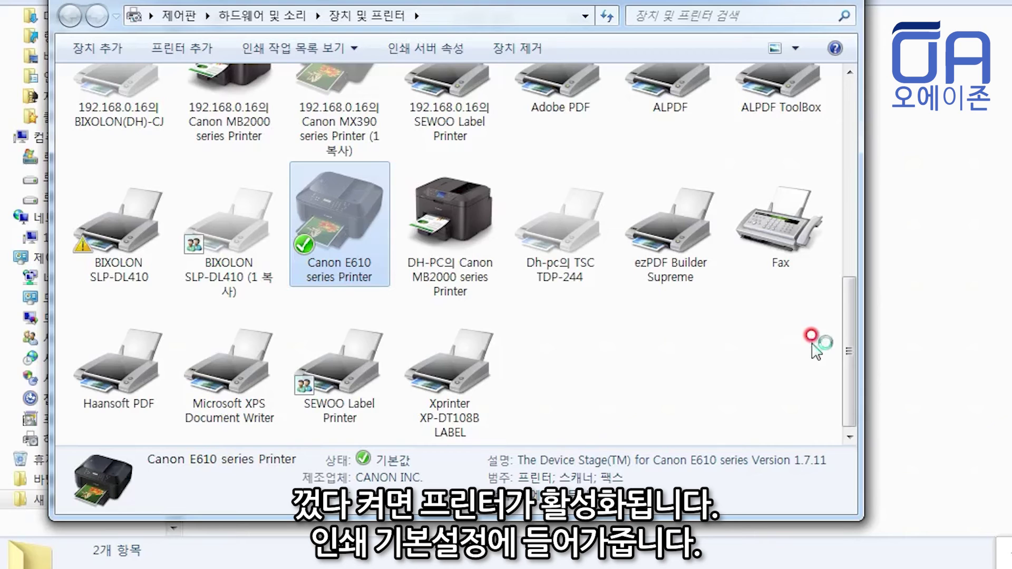
# - Open the printing preferences of the Canon E610 series Printer and display the printer status from its maintenance functions
pyautogui.rightClick(324, 223)
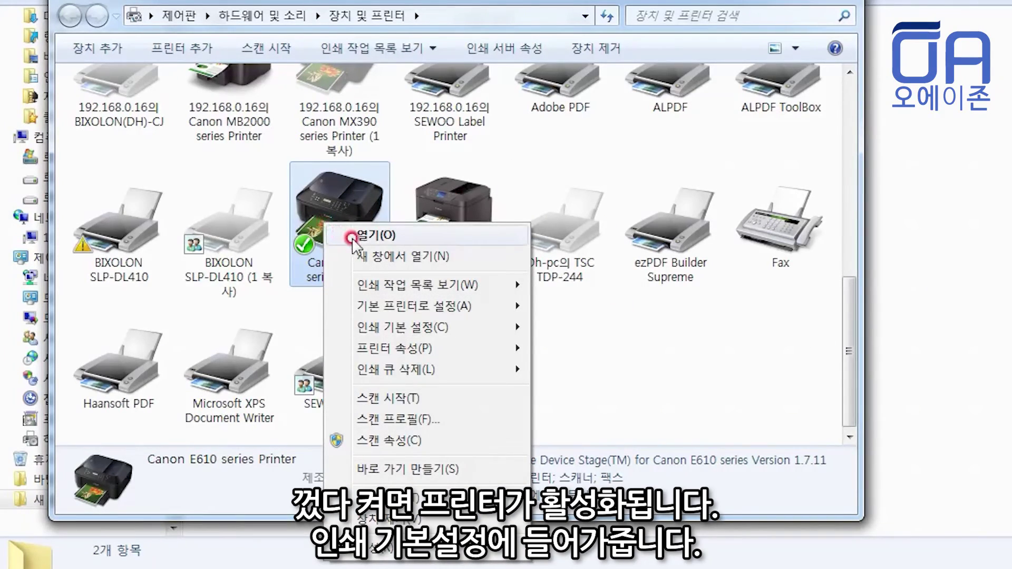
pyautogui.click(430, 328)
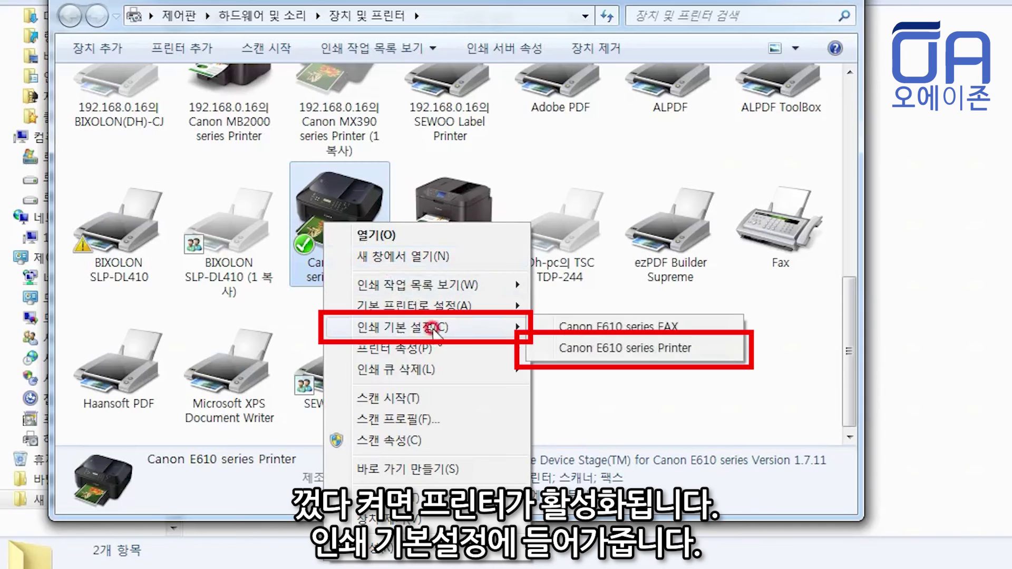
pyautogui.click(607, 348)
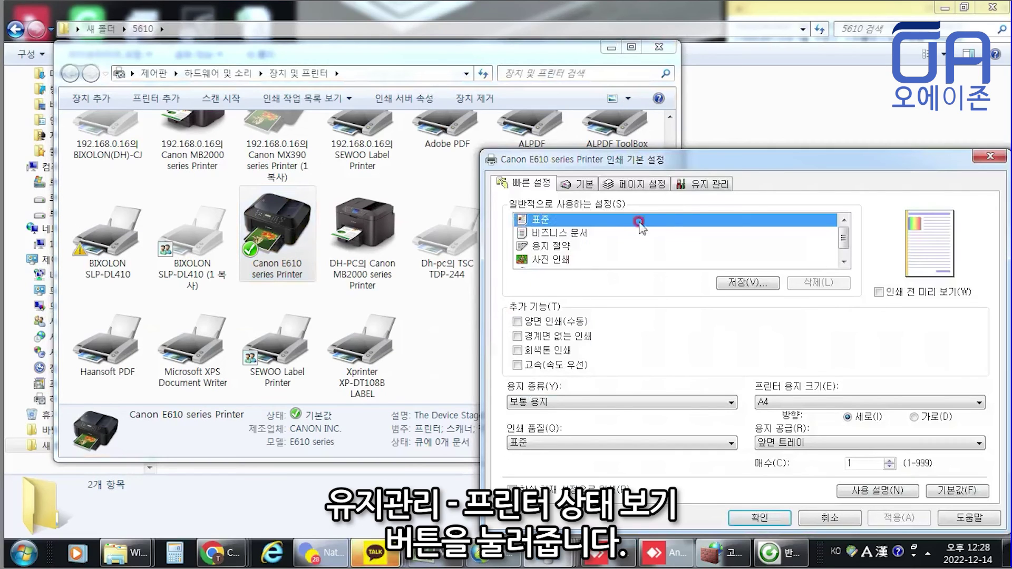
pyautogui.click(708, 186)
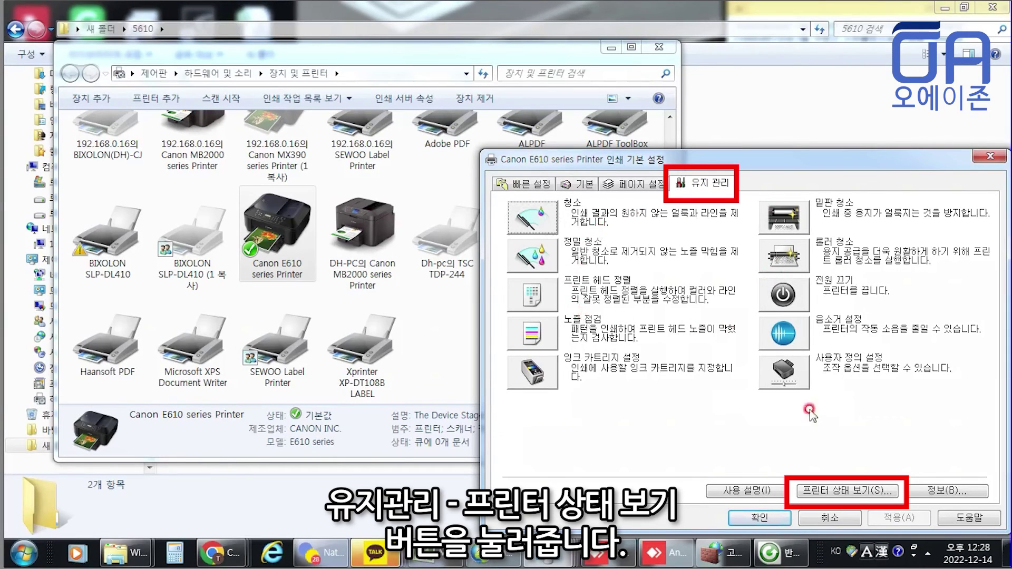
pyautogui.click(857, 492)
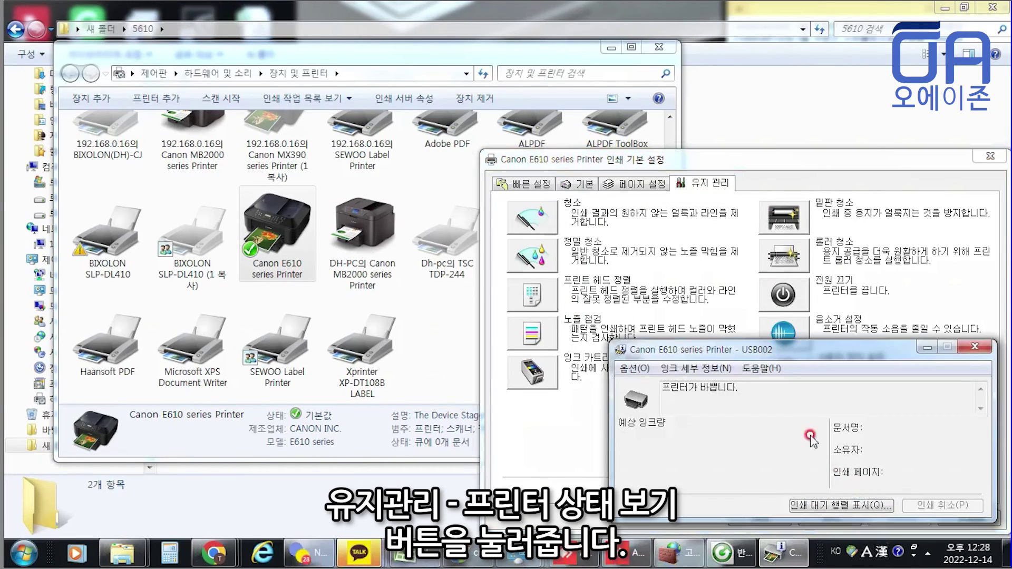
pyautogui.moveTo(825, 353); pyautogui.dragTo(463, 256)
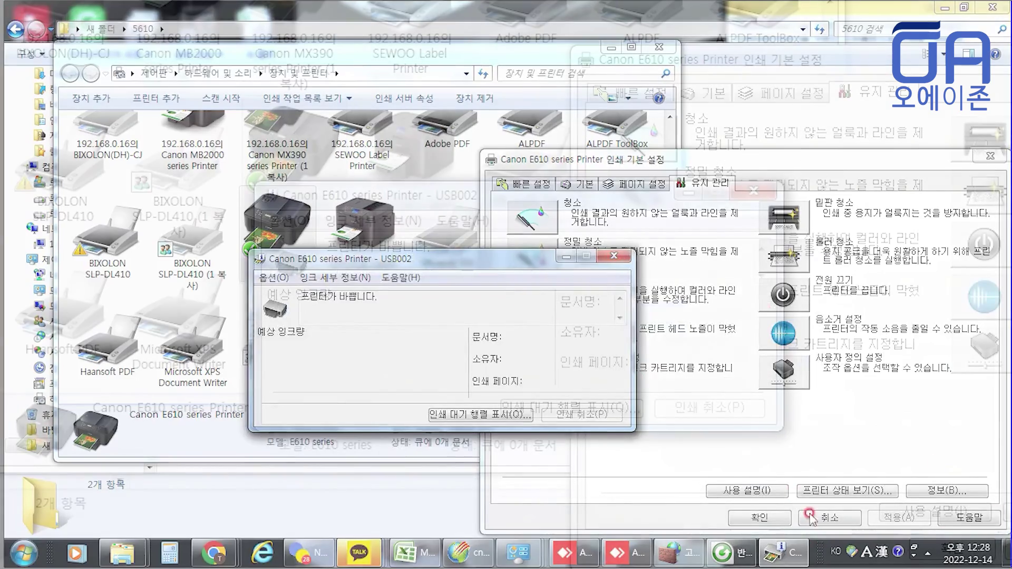